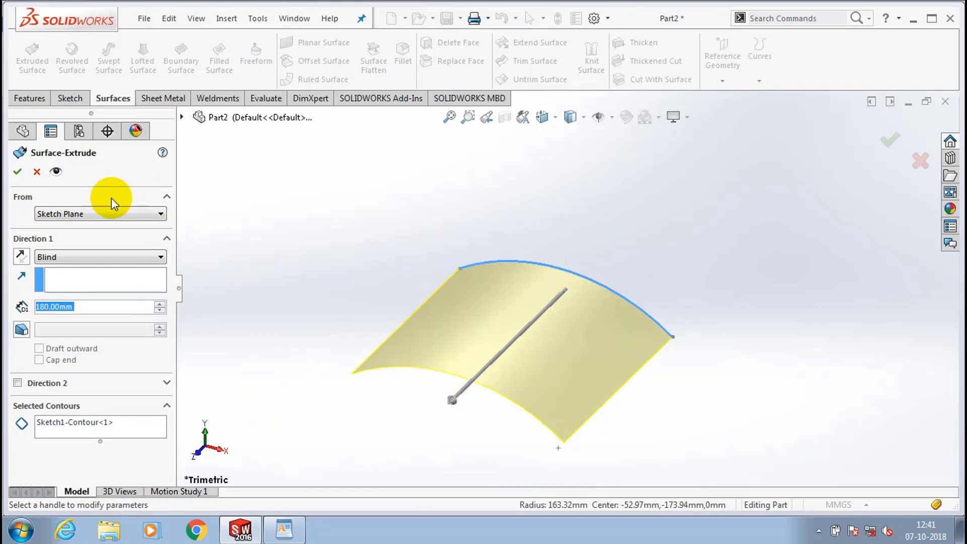
- Complete the surface extrusion of the arc with a blind depth of 180 mm
click(18, 167)
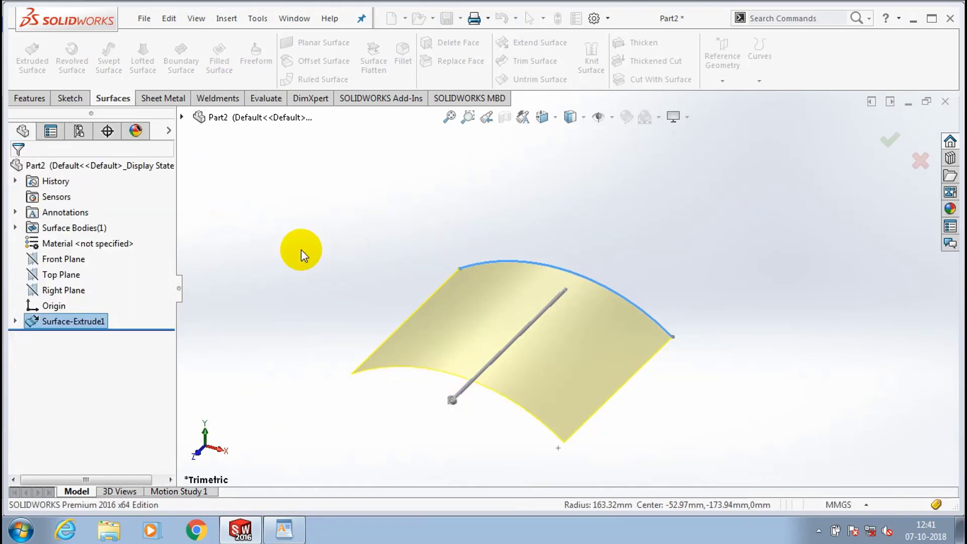
- Switch to the WordPad topic list, highlight the SURFACE FLATTEN line, and return to SOLIDWORKS
click(283, 530)
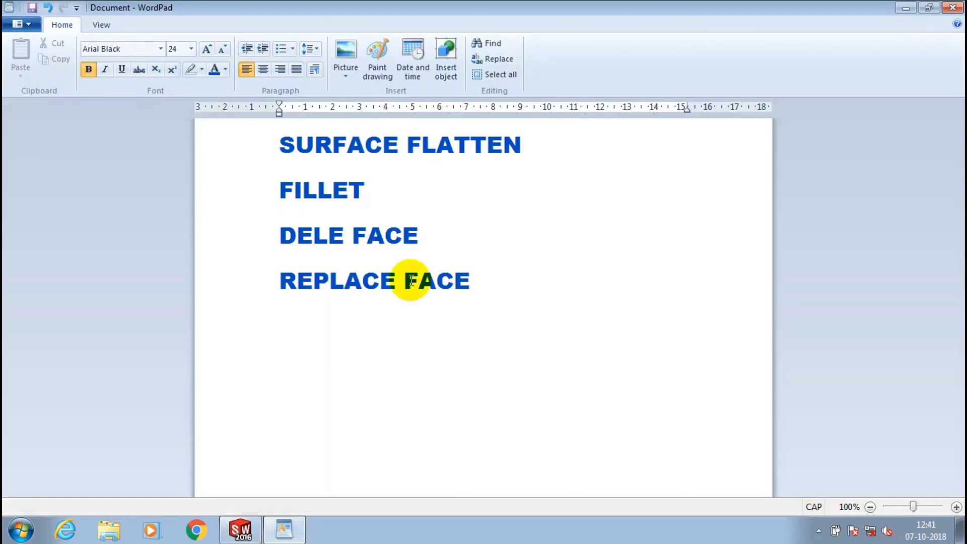
drag(541, 148, 376, 149)
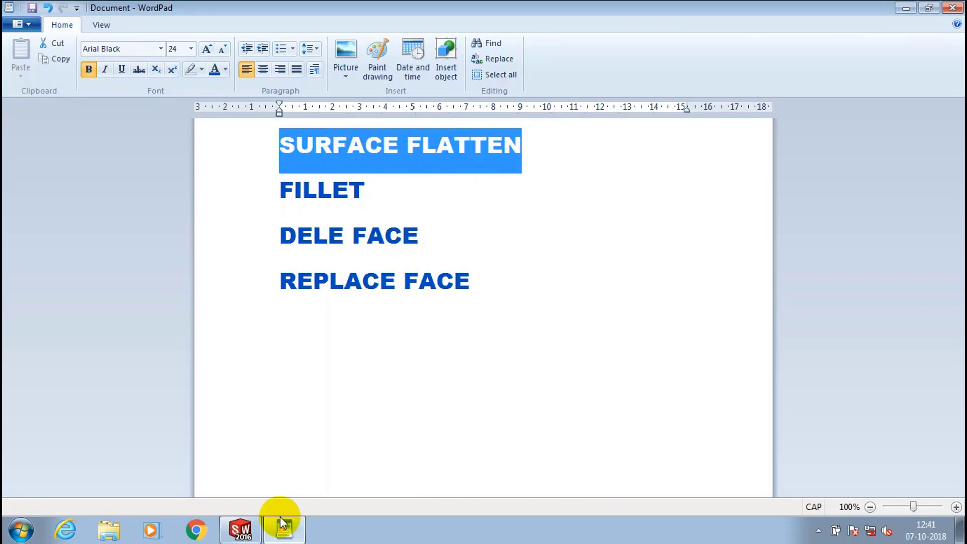
click(242, 526)
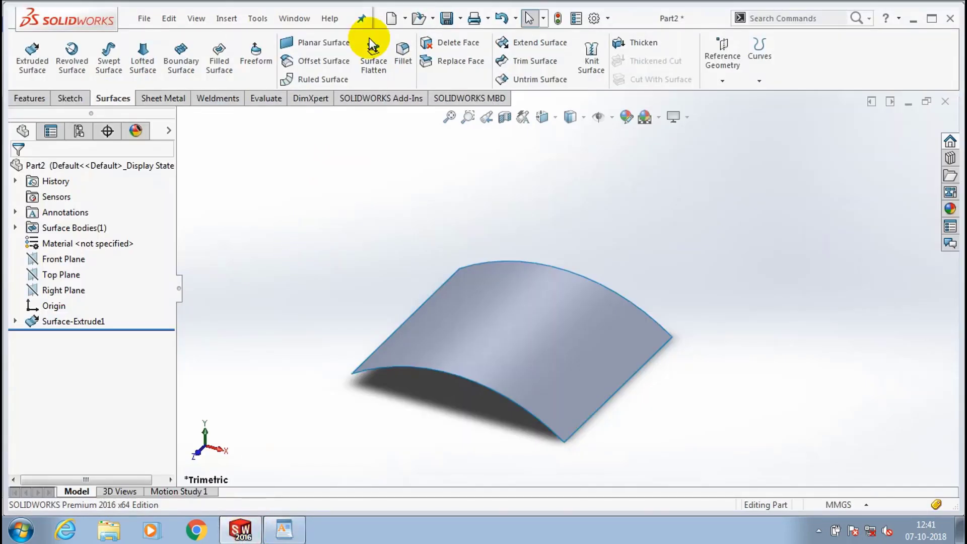
- Flatten the curved surface with Surface Flatten, using its front lower corner vertex as the point to flatten from
click(371, 78)
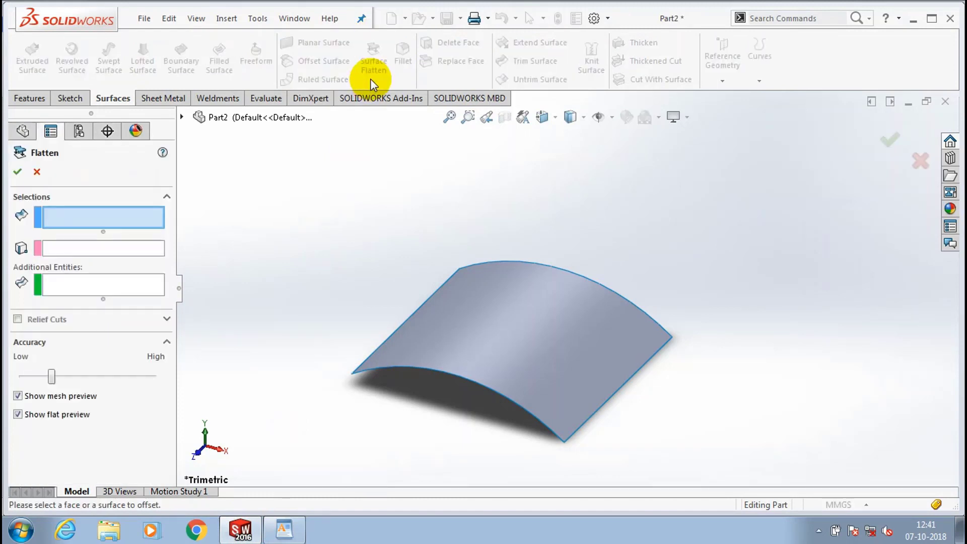
click(119, 226)
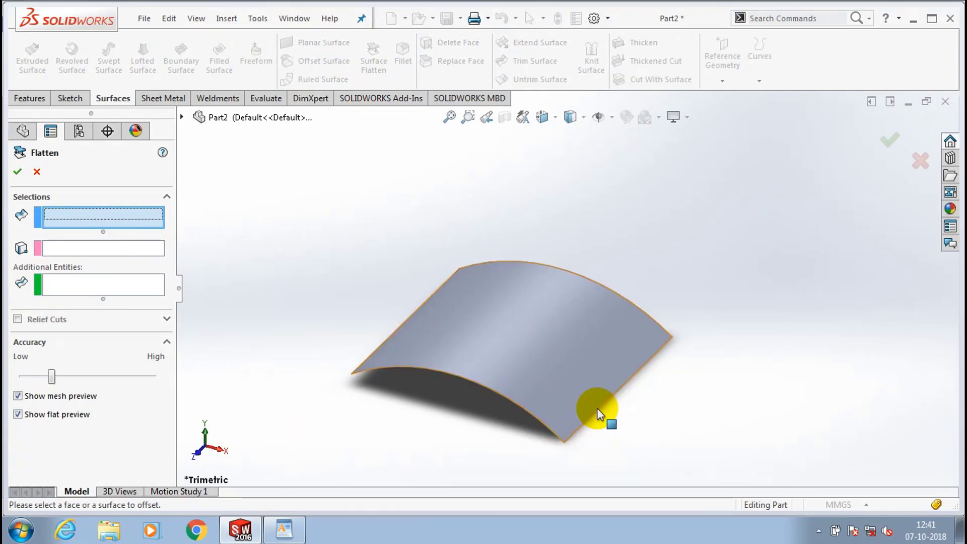
click(561, 385)
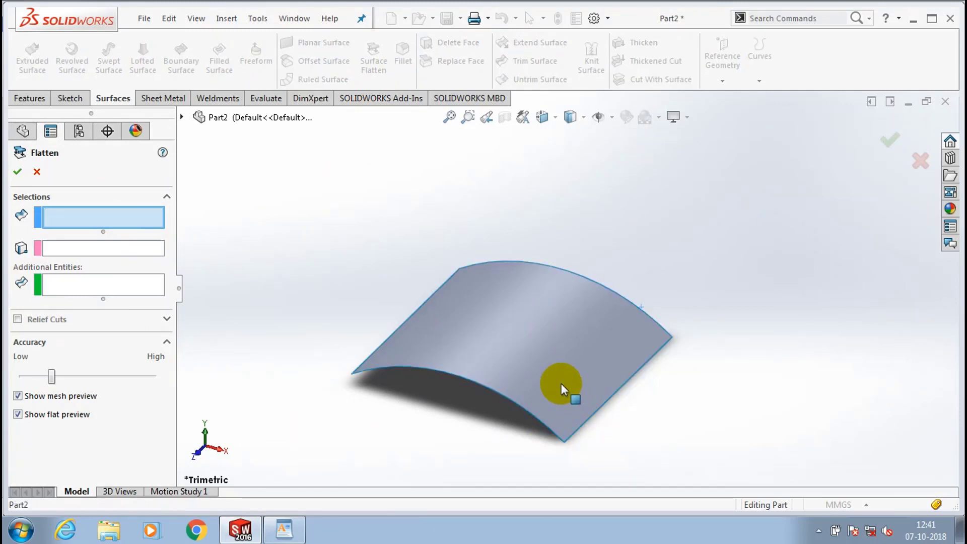
click(562, 388)
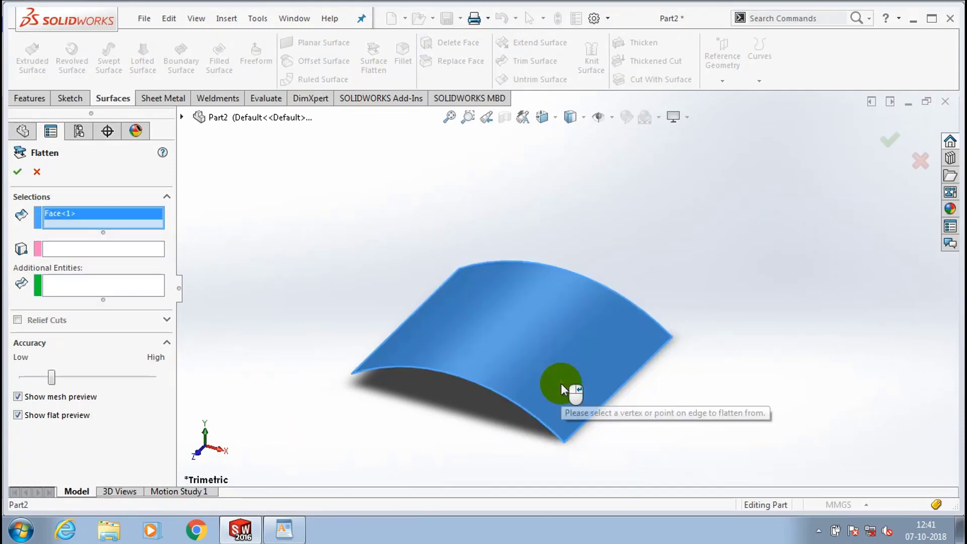
click(130, 249)
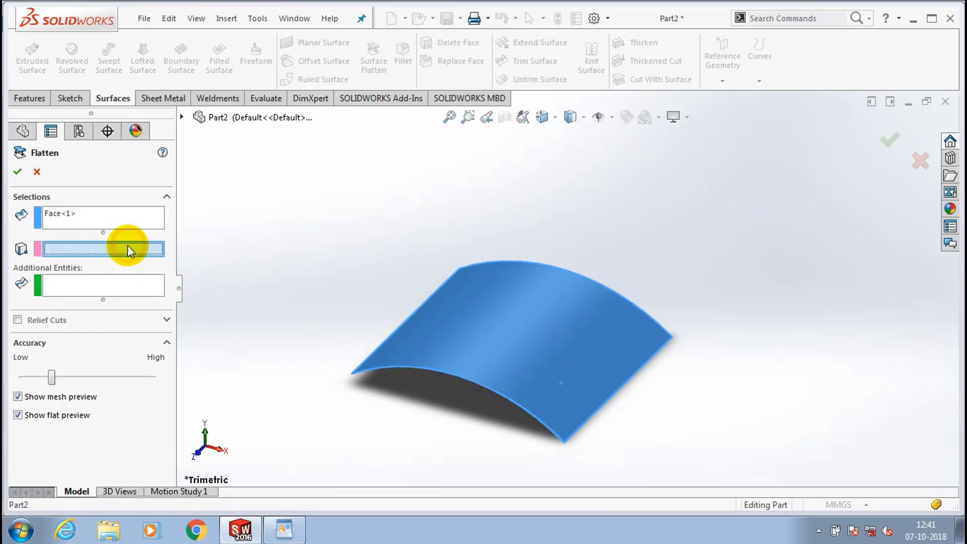
click(563, 443)
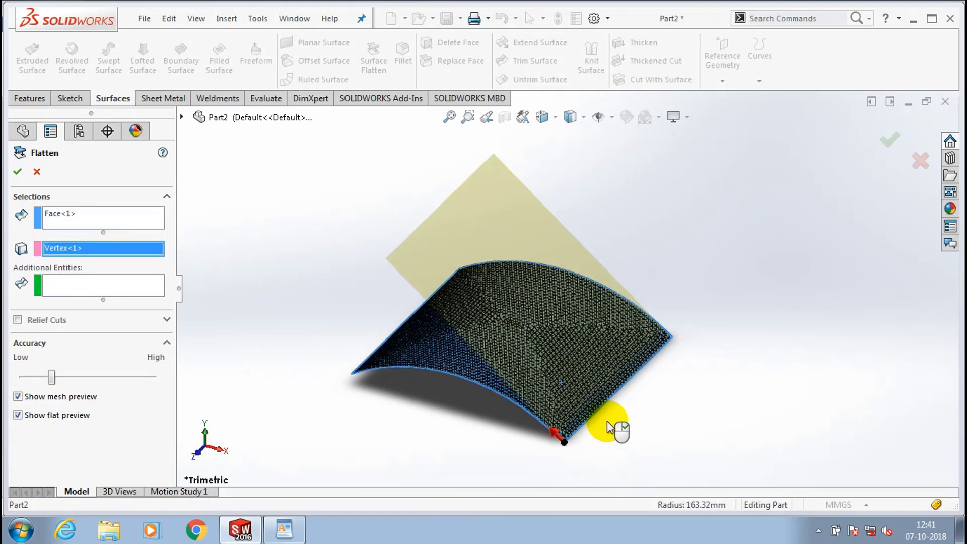
middle_drag(610, 427, 431, 253)
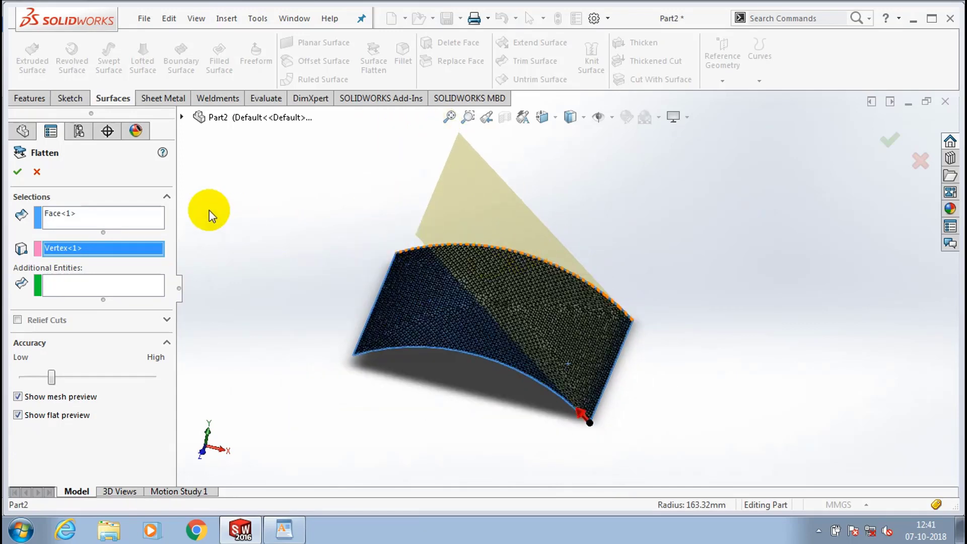
click(17, 172)
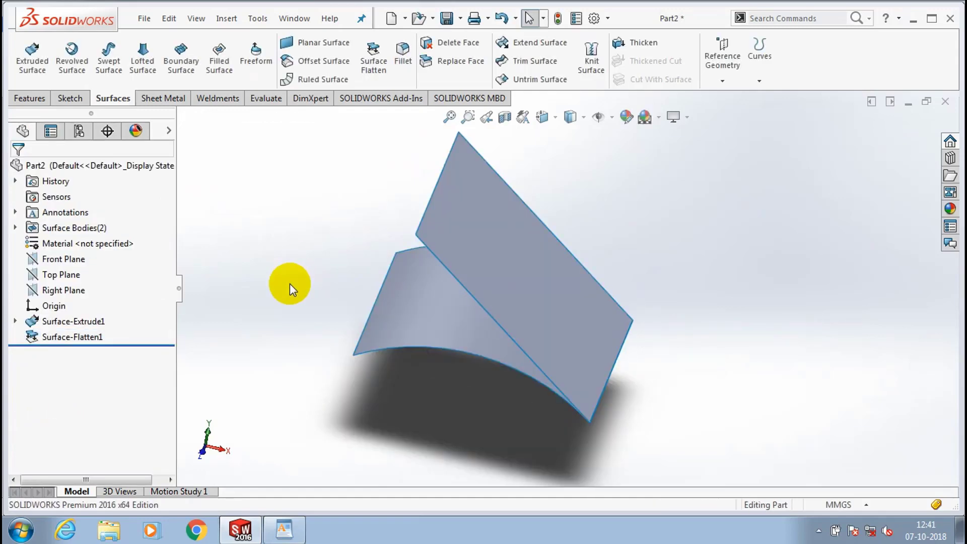
middle_drag(285, 281, 269, 304)
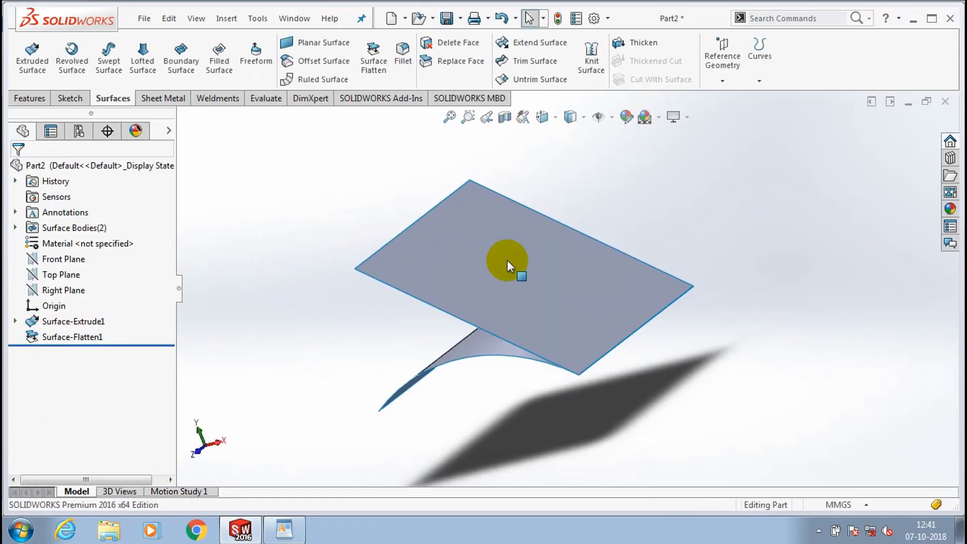
scroll(507, 260, up, 1)
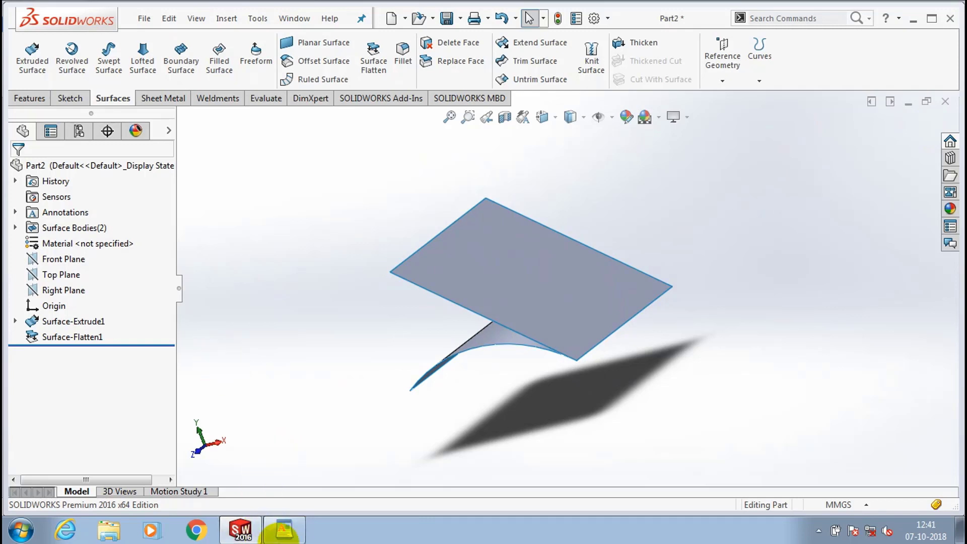
- Switch to the WordPad topic list, highlight the FILLET line, and return to SOLIDWORKS
click(282, 530)
drag(367, 196, 295, 189)
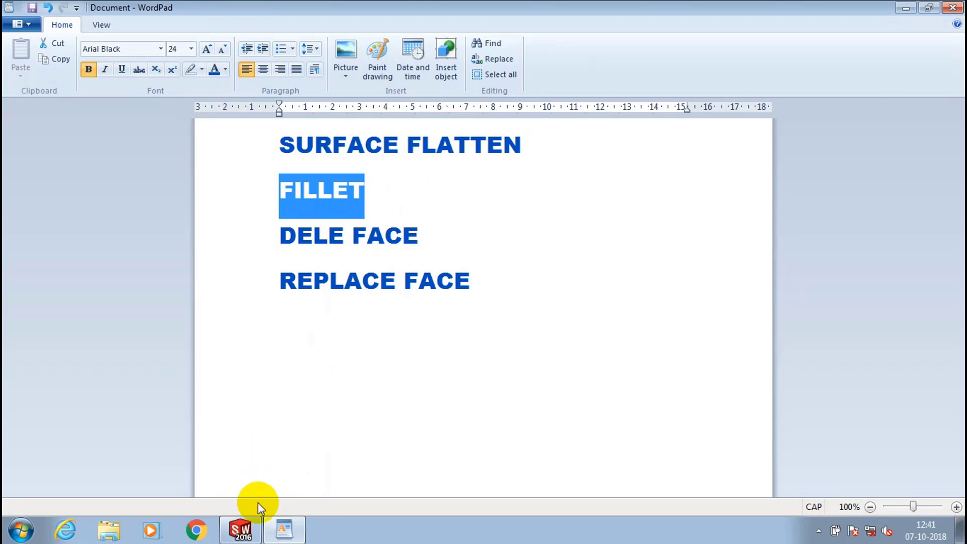
click(241, 526)
- Create a new part document
click(142, 18)
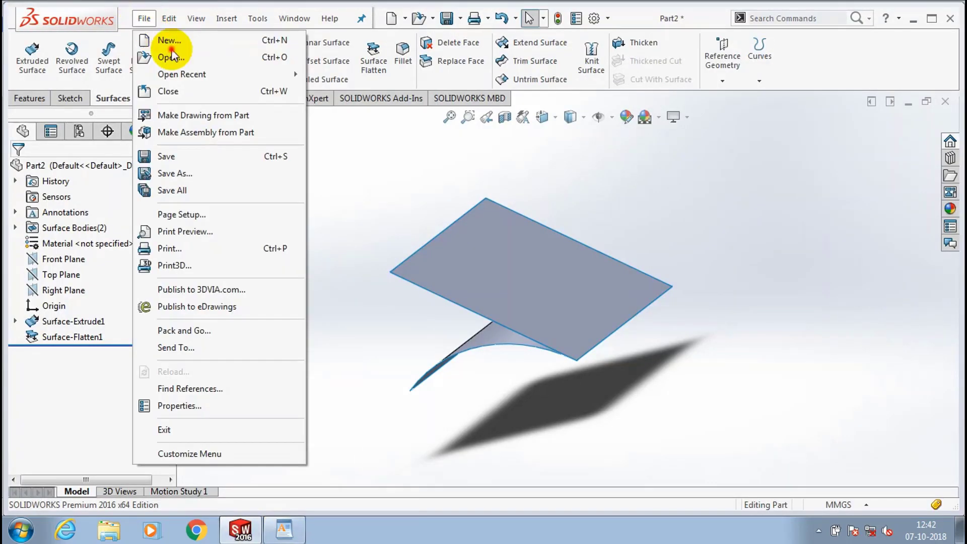
click(162, 38)
click(323, 345)
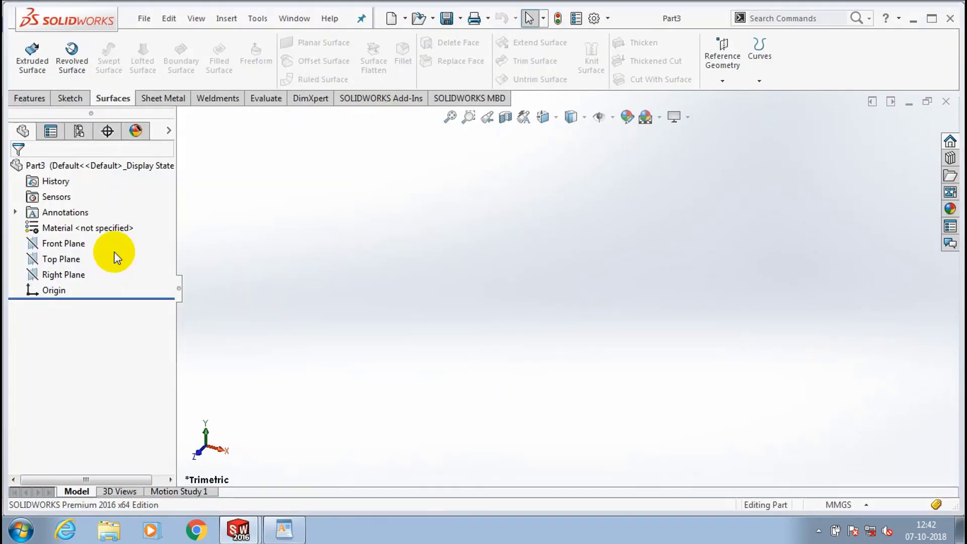
- Sketch a corner rectangle about 68 mm wide and 57 mm high on the Front Plane, below and left of the origin
click(66, 244)
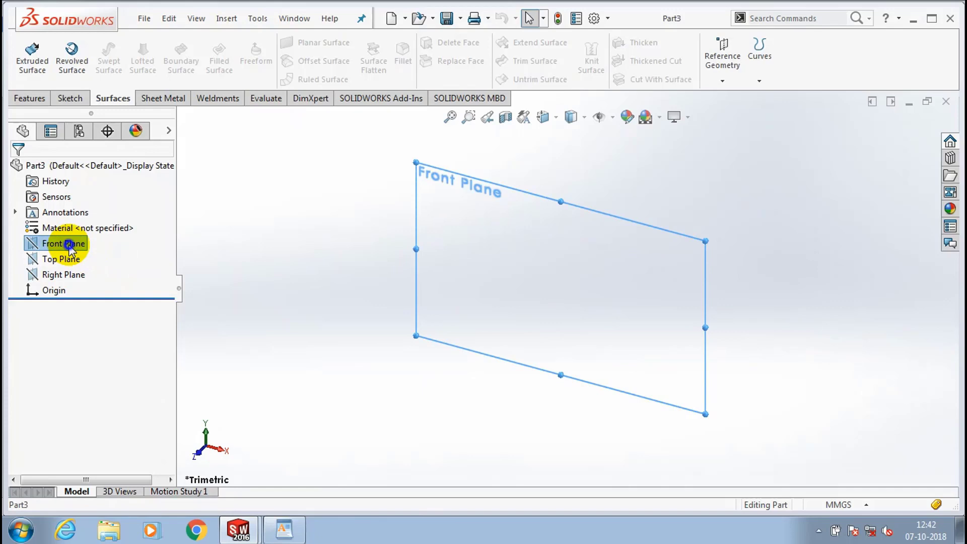
right_click(102, 239)
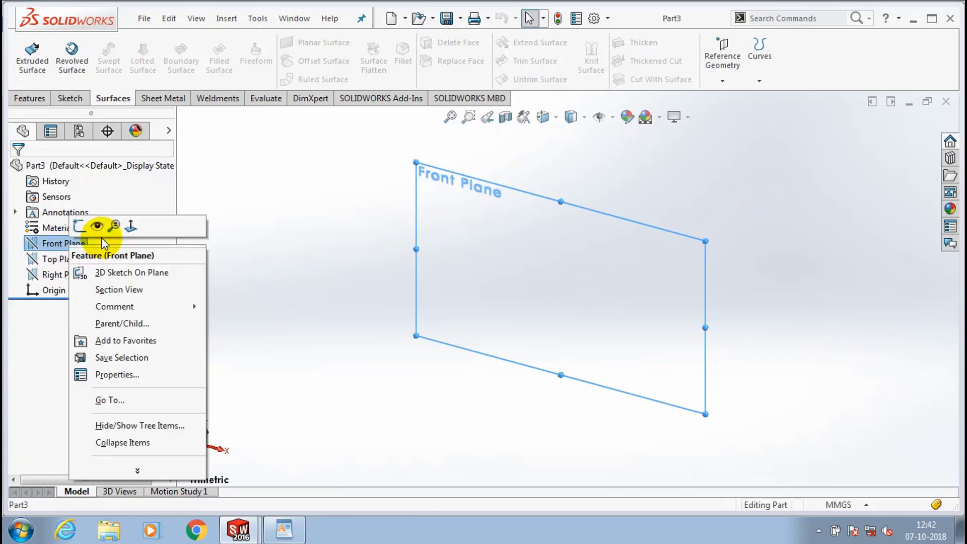
click(74, 99)
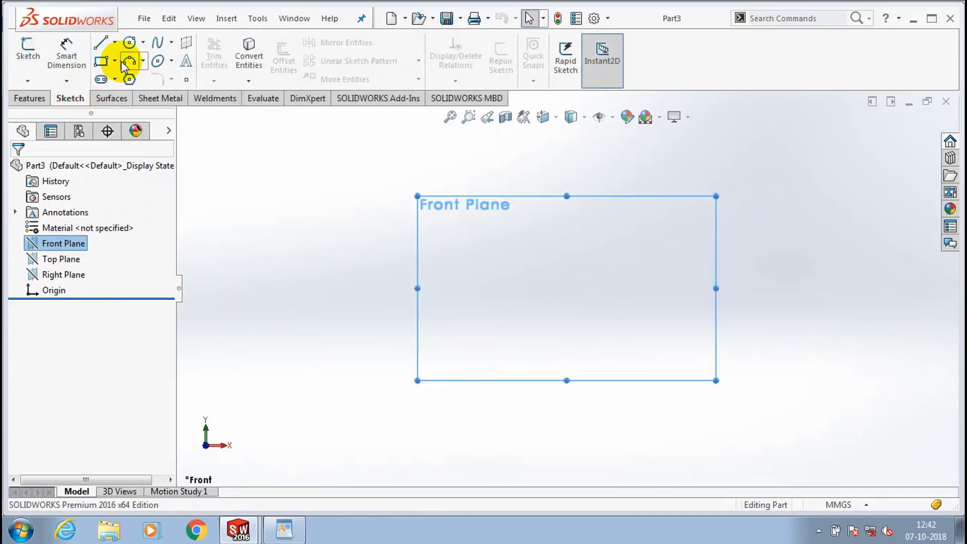
click(116, 61)
click(137, 77)
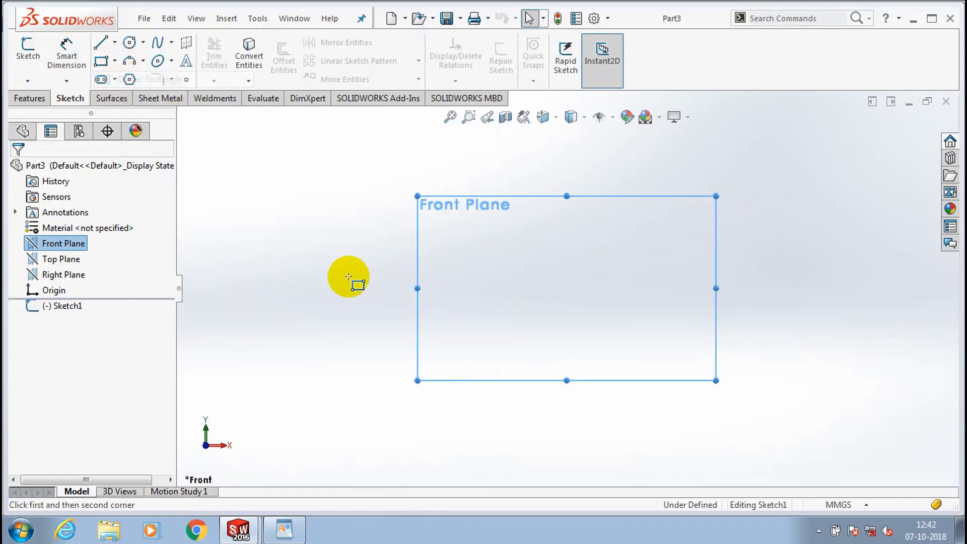
click(348, 287)
click(462, 383)
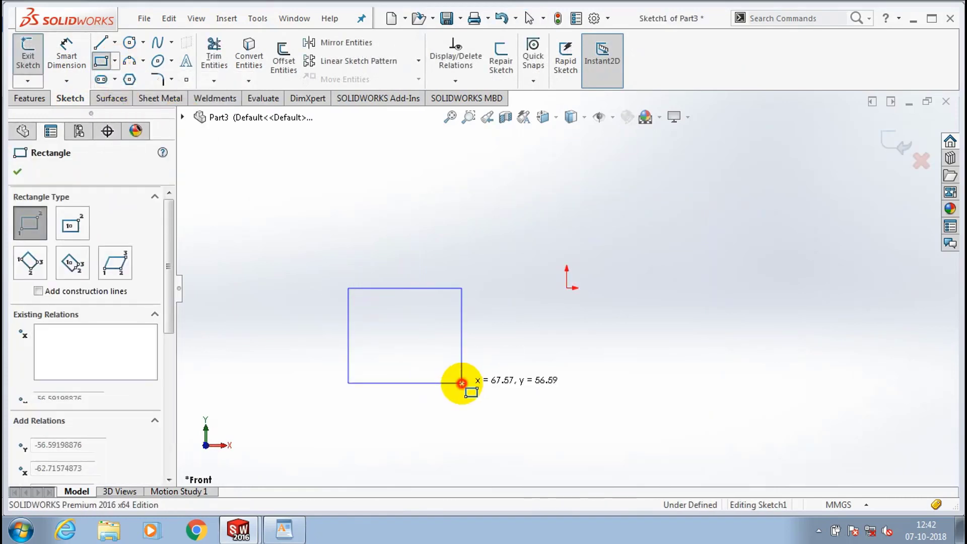
click(17, 171)
- Sketch a six-sided polygon with an inscribed circle about 54 mm in diameter, below and right of the origin, and exit the sketch
click(129, 79)
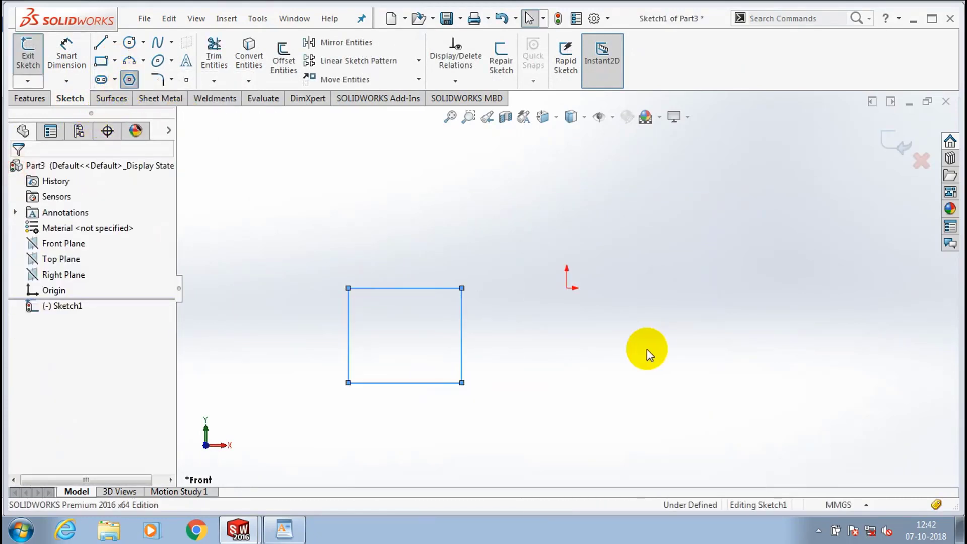
click(633, 343)
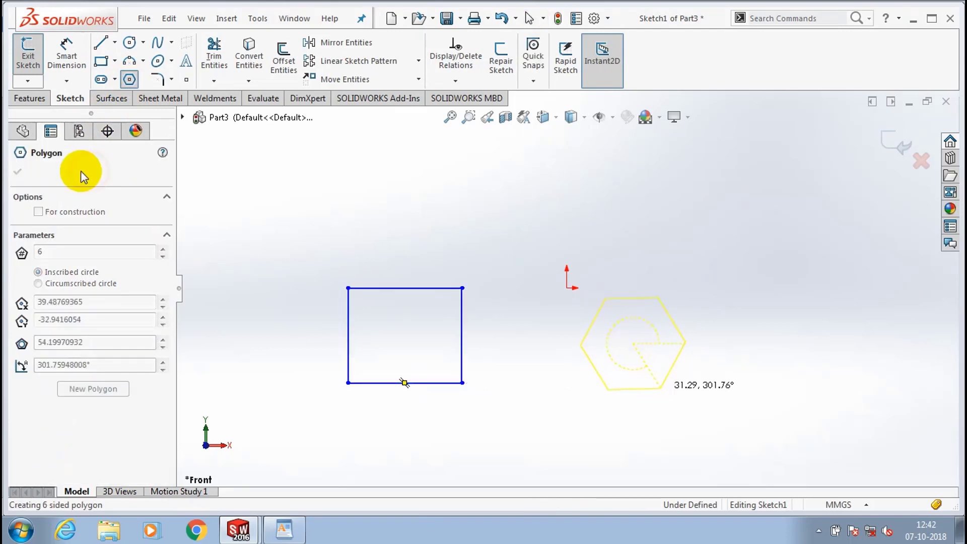
click(17, 171)
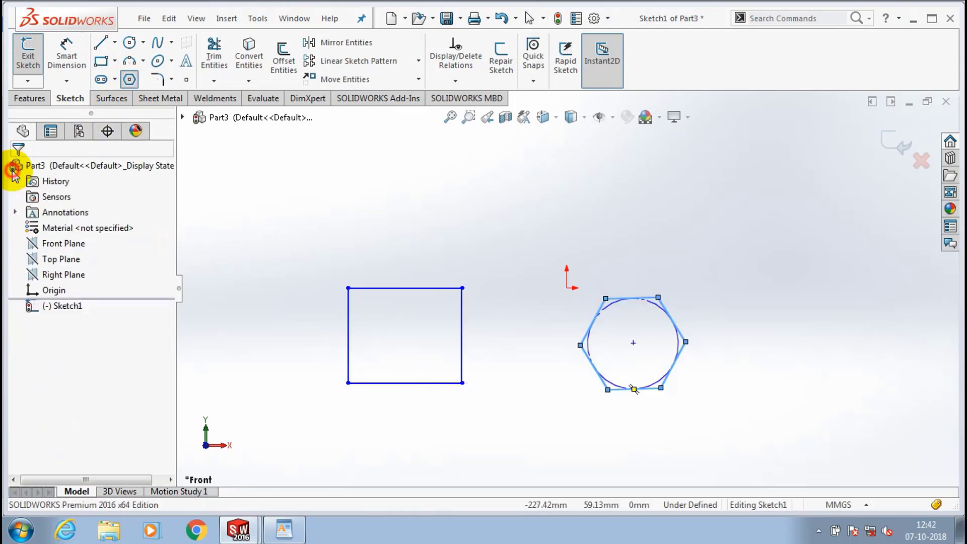
click(25, 50)
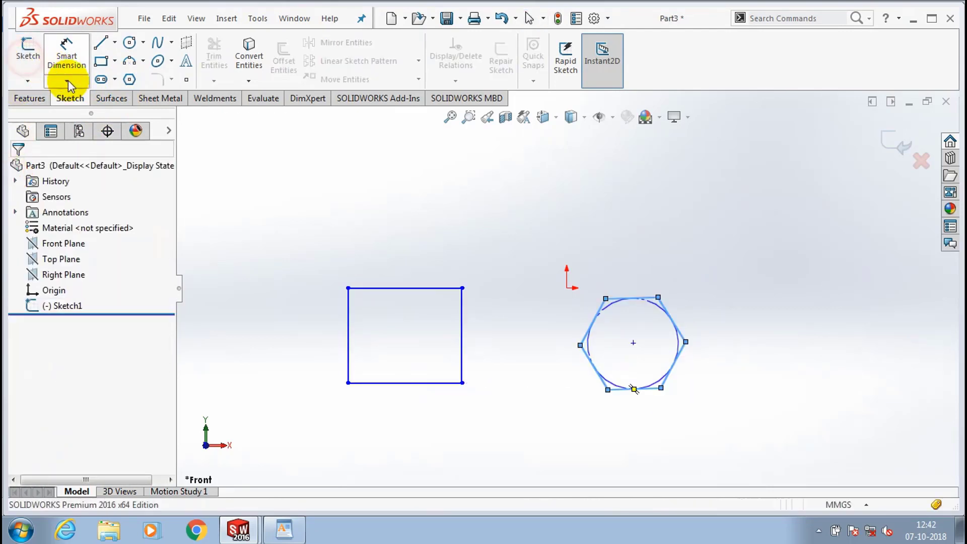
- Extrude both the rectangle and hexagon contours as solids with a blind depth of 70 mm
click(29, 98)
click(31, 65)
click(387, 288)
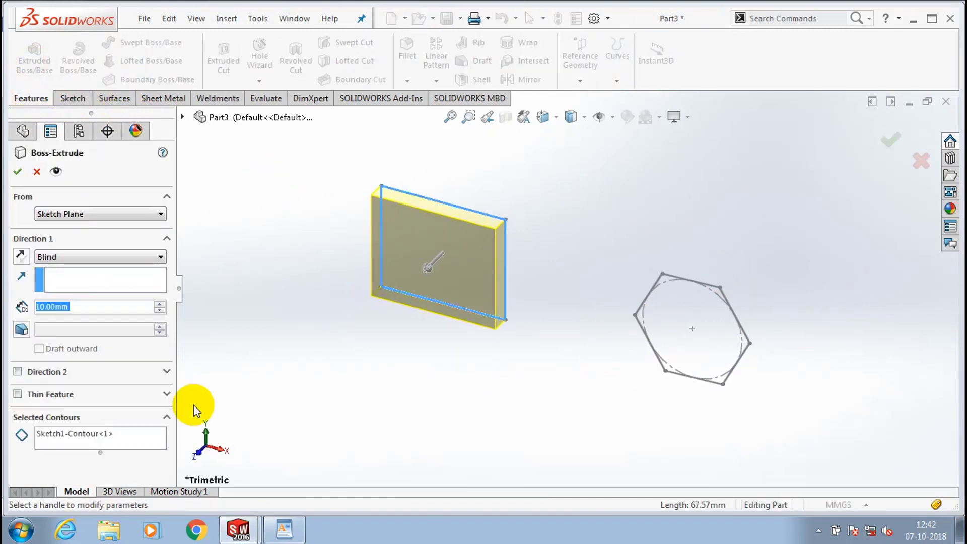
click(147, 437)
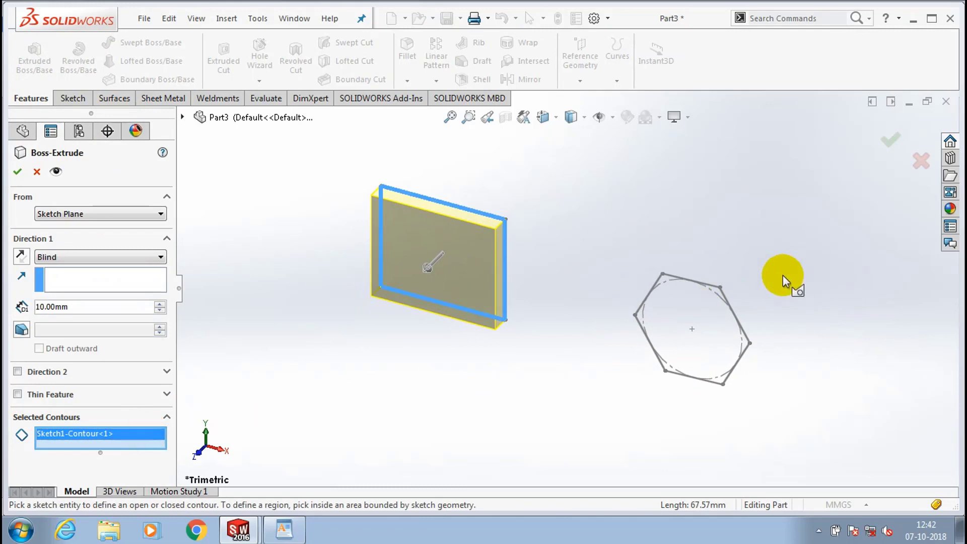
click(654, 312)
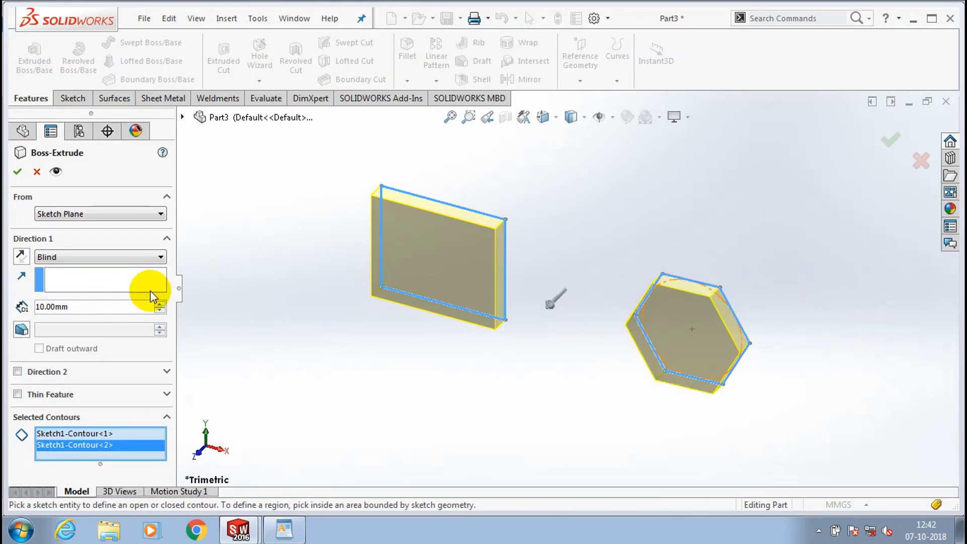
click(159, 304)
click(160, 304)
click(159, 304)
click(160, 304)
click(160, 304)
click(160, 303)
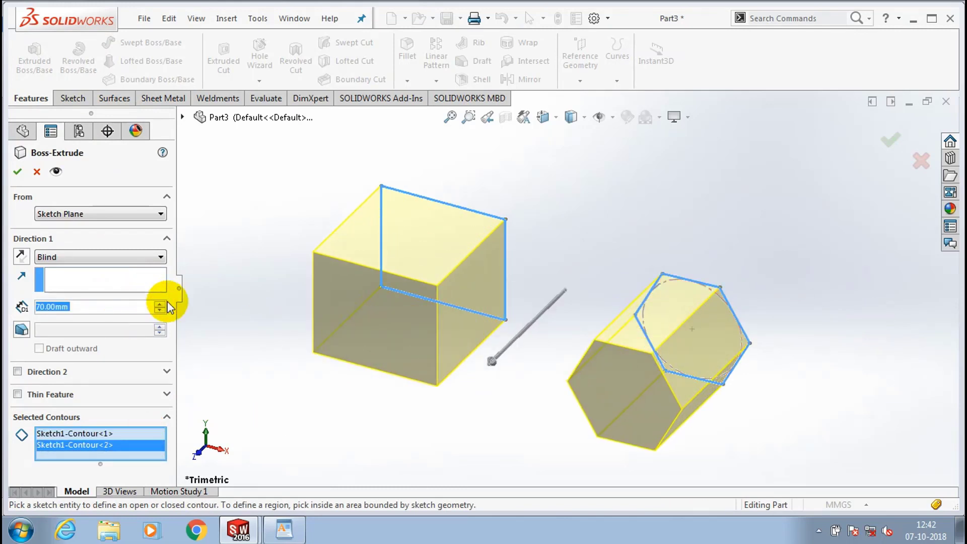
click(18, 172)
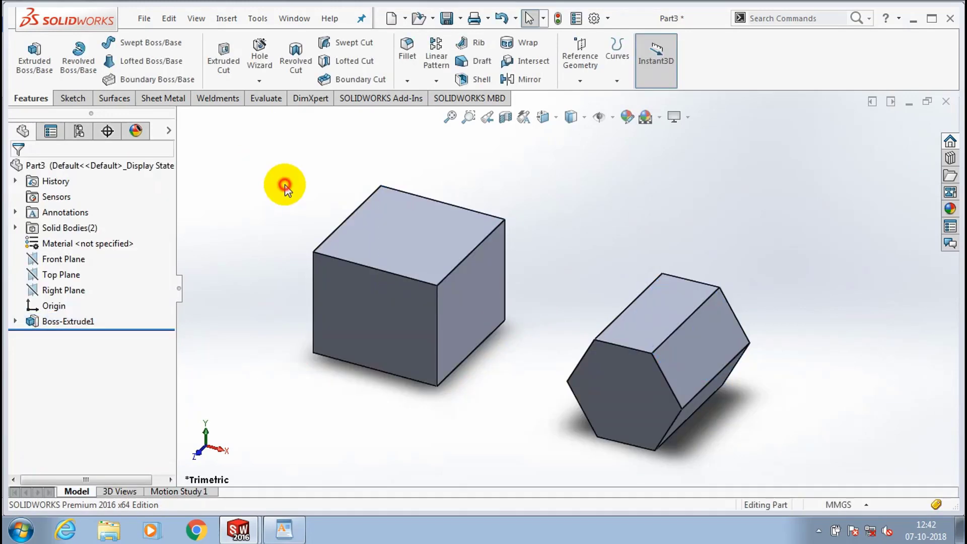
- Fillet the rectangular block's upper front edge with a symmetric 10 mm radius
click(103, 98)
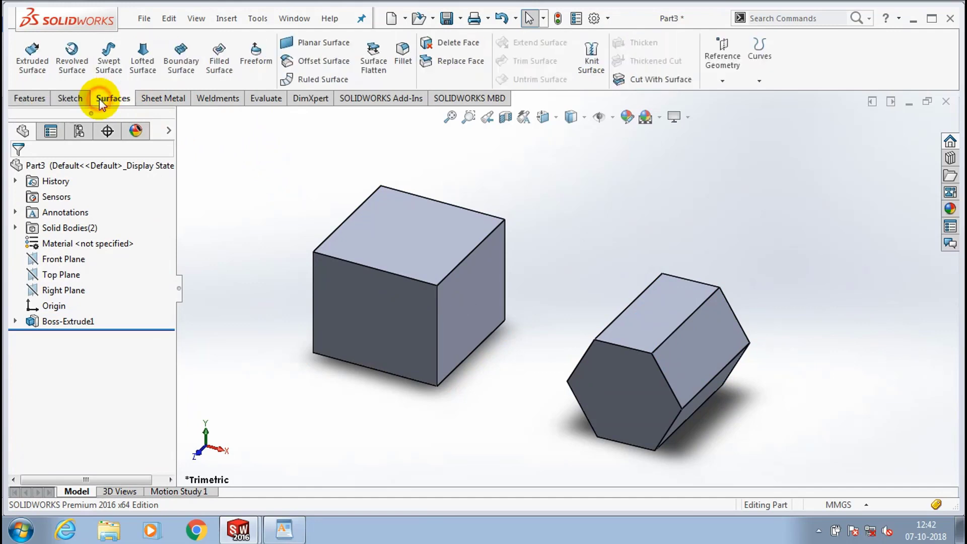
click(403, 62)
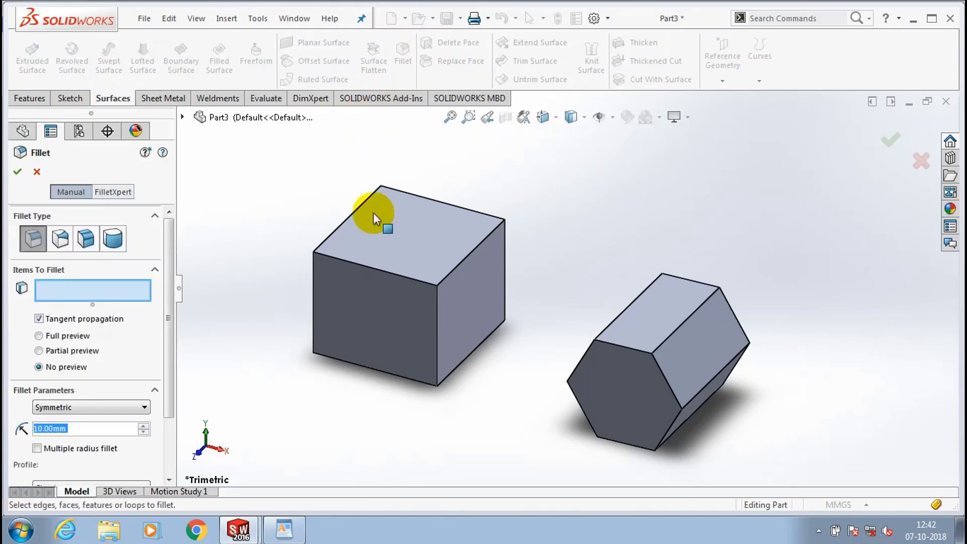
click(342, 259)
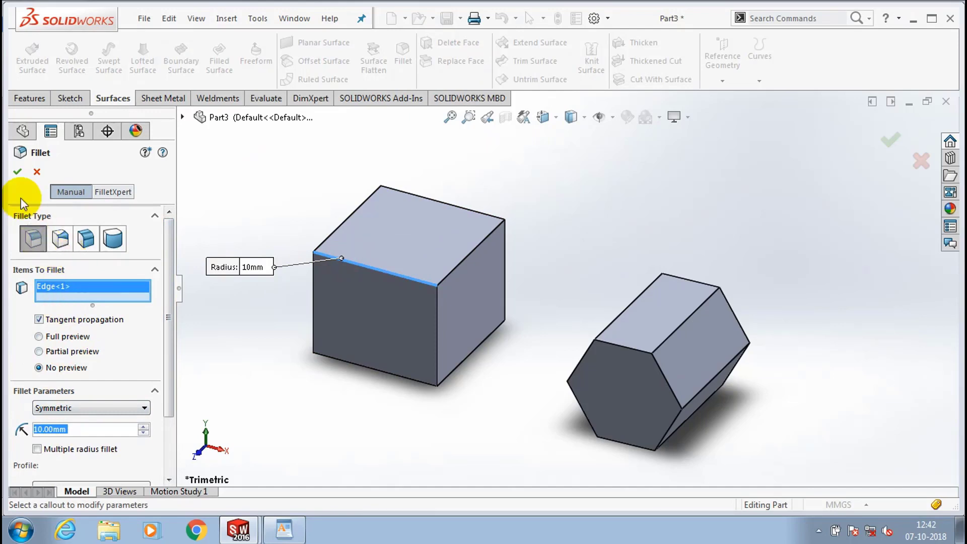
click(12, 172)
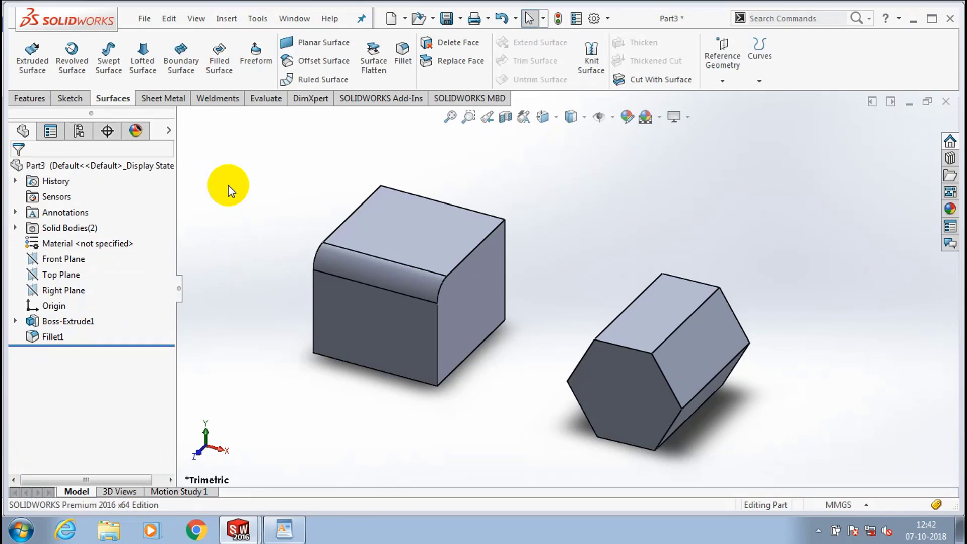
- Switch to the WordPad topic list and correct the heading "DELE FACE" to "DELETE FACE"
key(f)
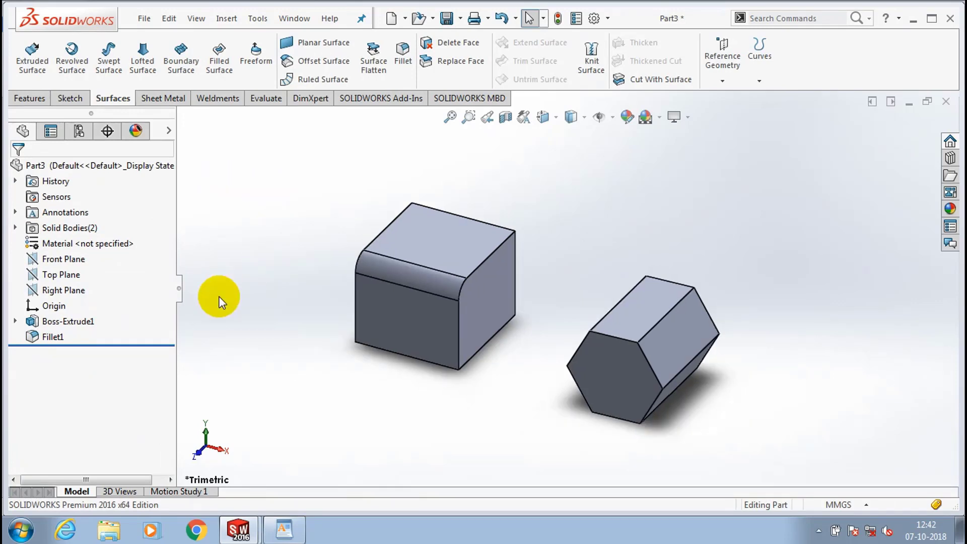
click(283, 529)
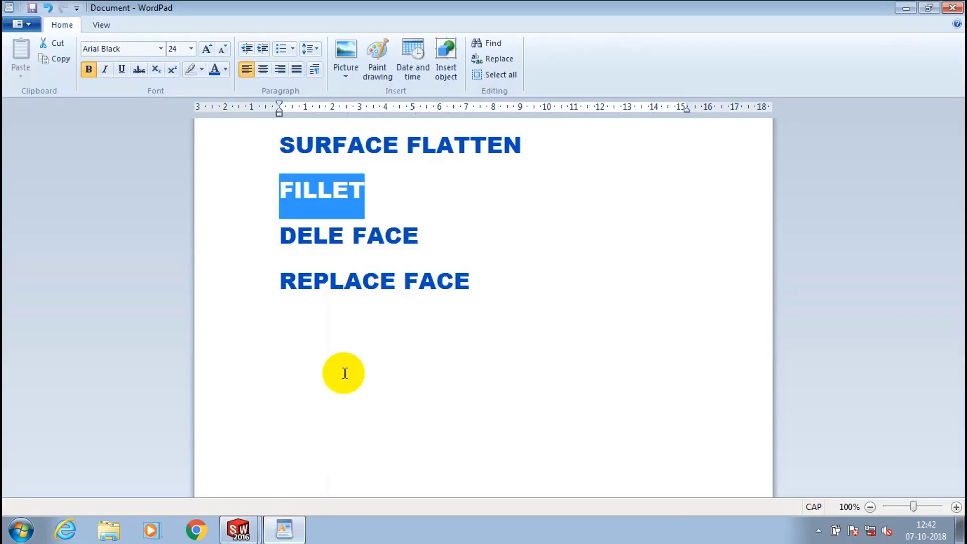
click(328, 239)
text(ETE)
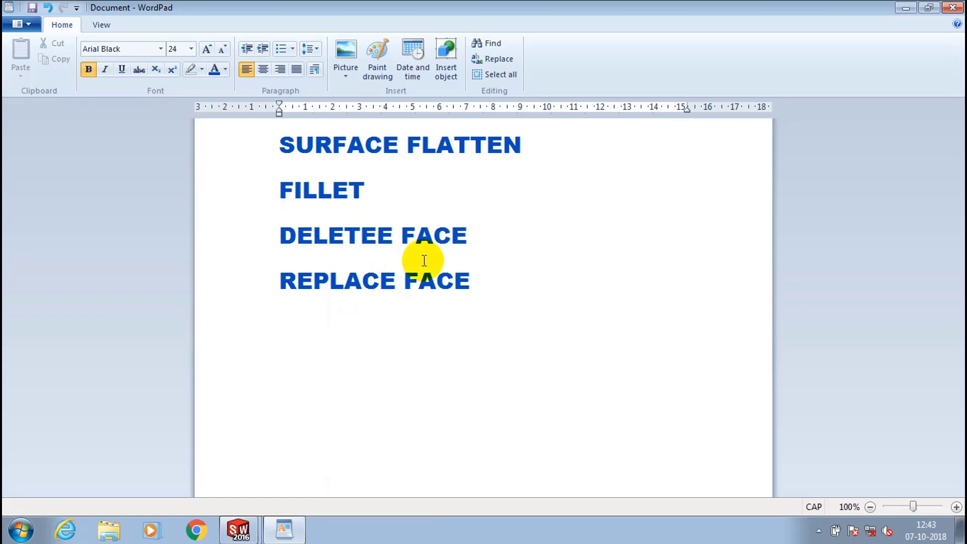
key(Delete)
click(485, 244)
- Highlight the whole "DELETE FACE" line in the topic list and return to SOLIDWORKS
double_click(410, 232)
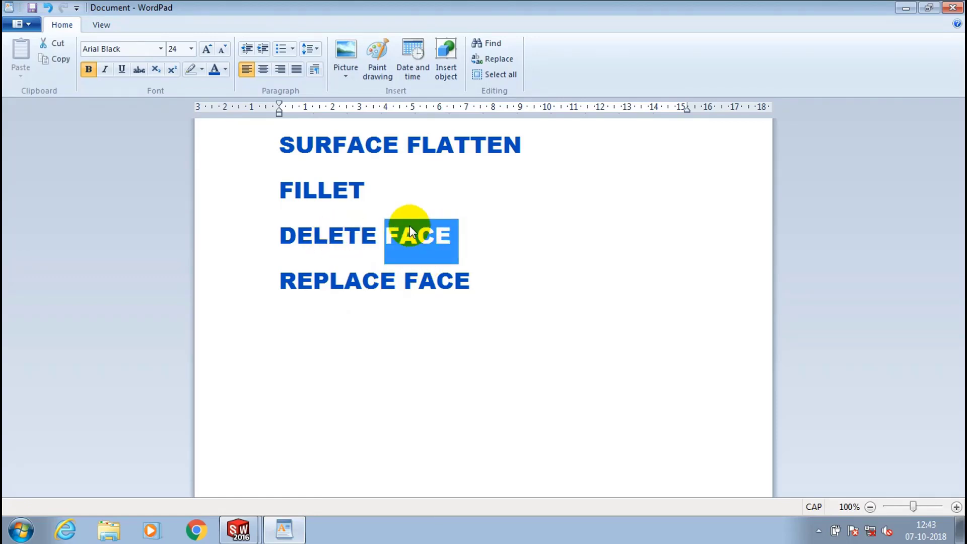
click(411, 232)
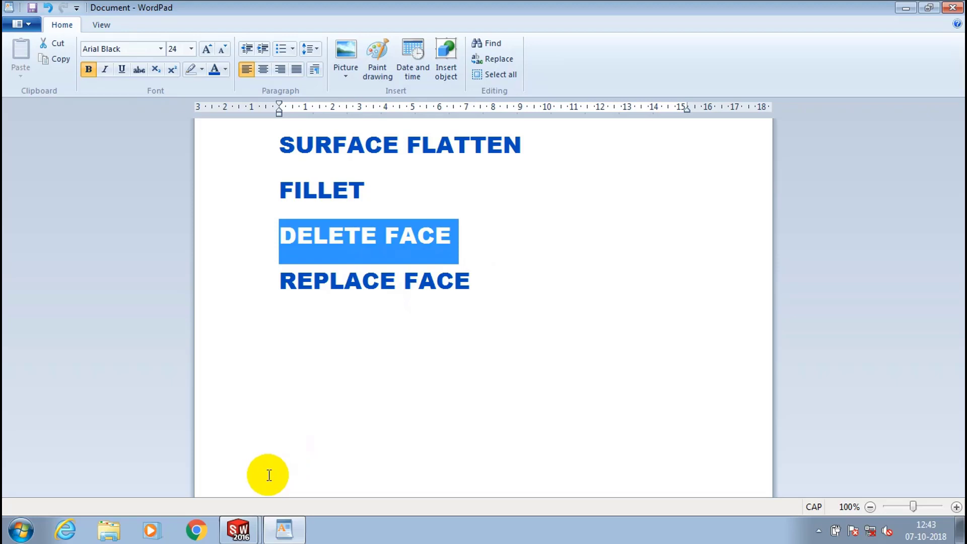
click(285, 534)
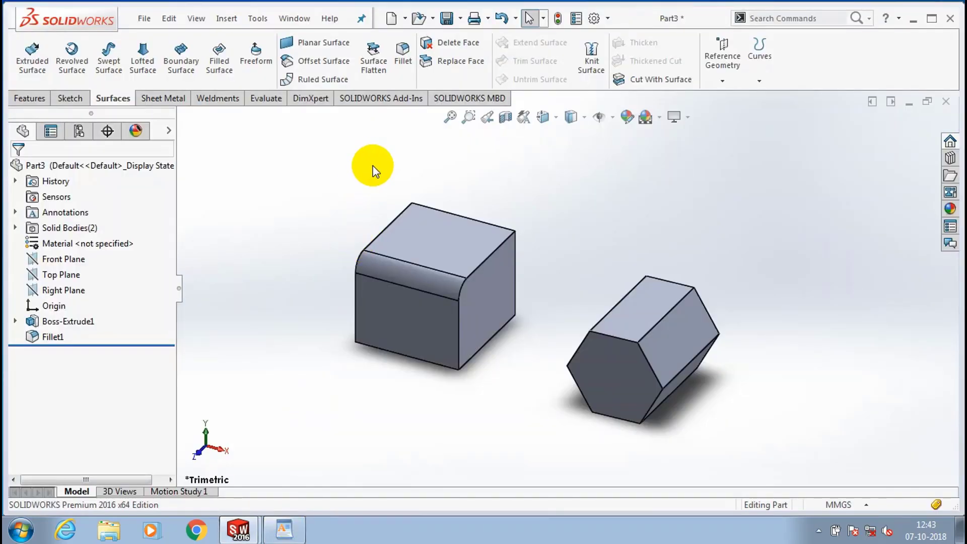
- Delete the rectangular block's front face with the Delete Face tool's Delete option, and undo the deletion
click(438, 44)
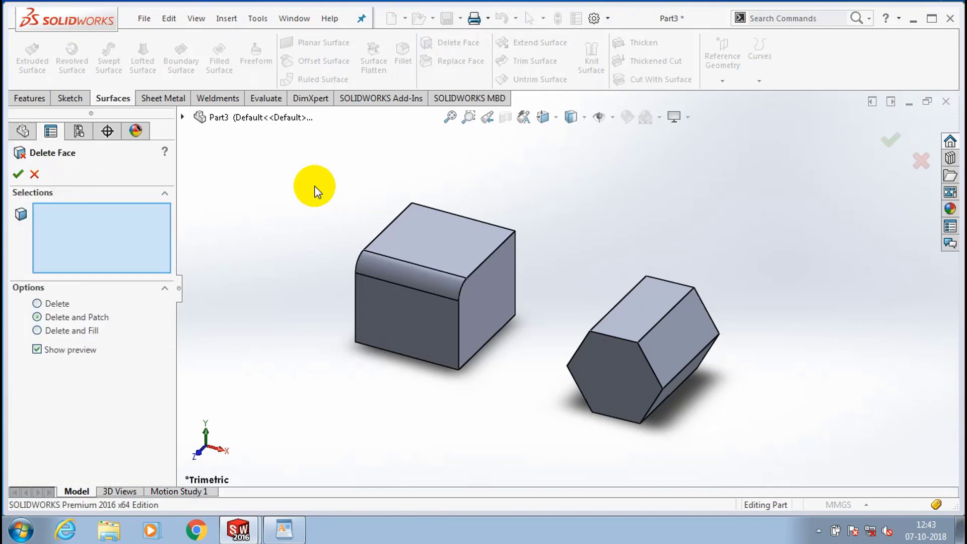
click(38, 304)
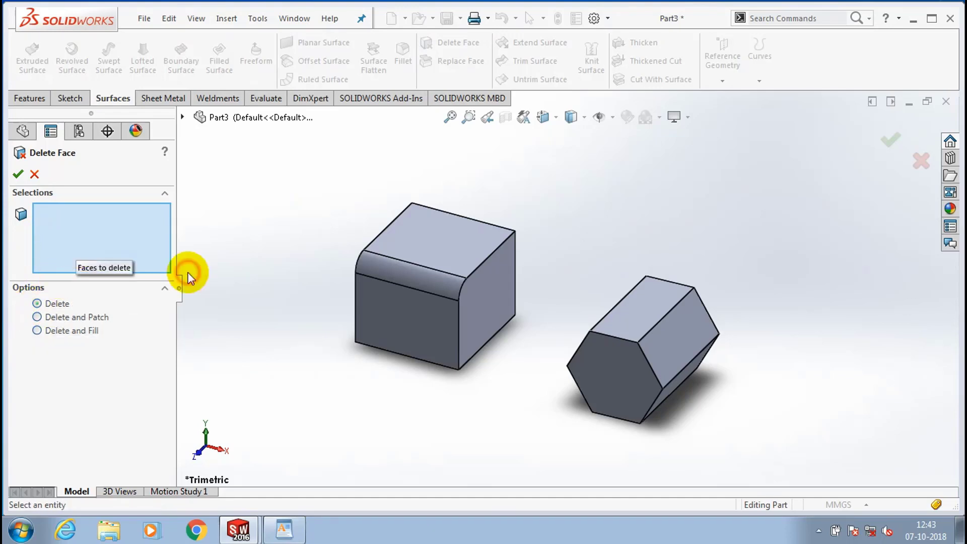
click(387, 339)
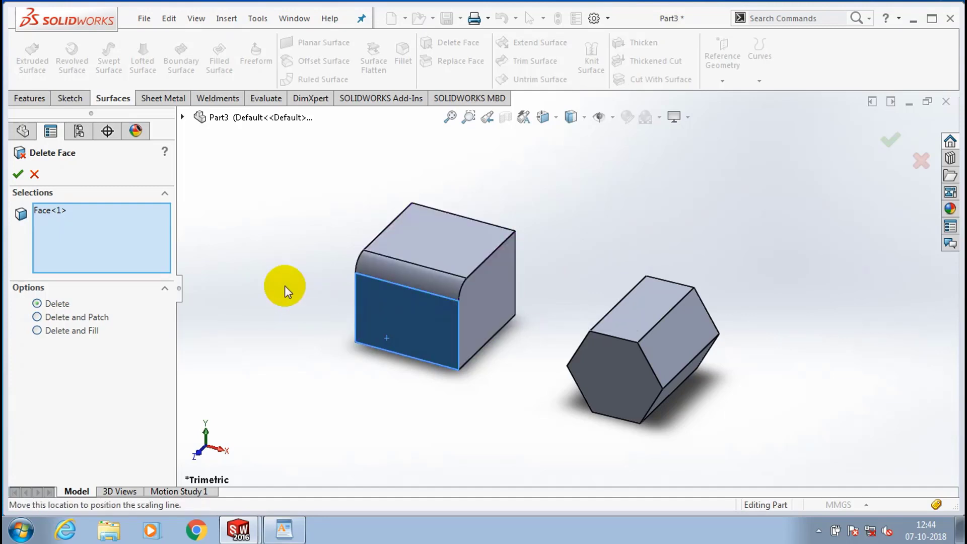
click(18, 173)
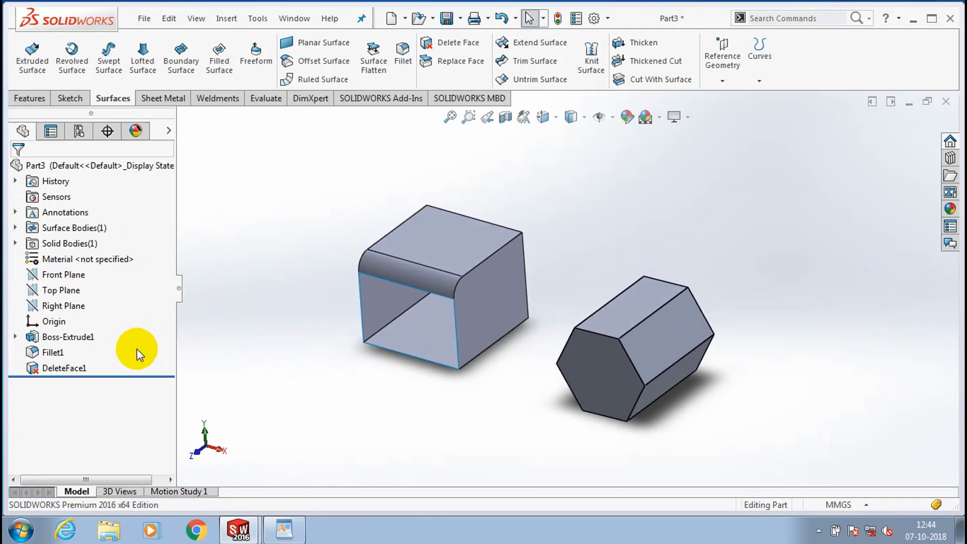
key(ctrl+z)
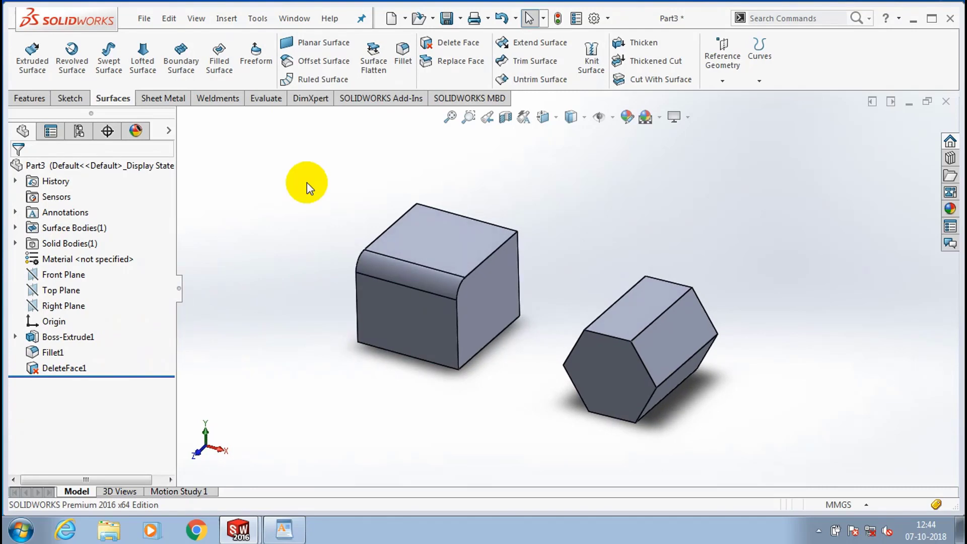
click(294, 205)
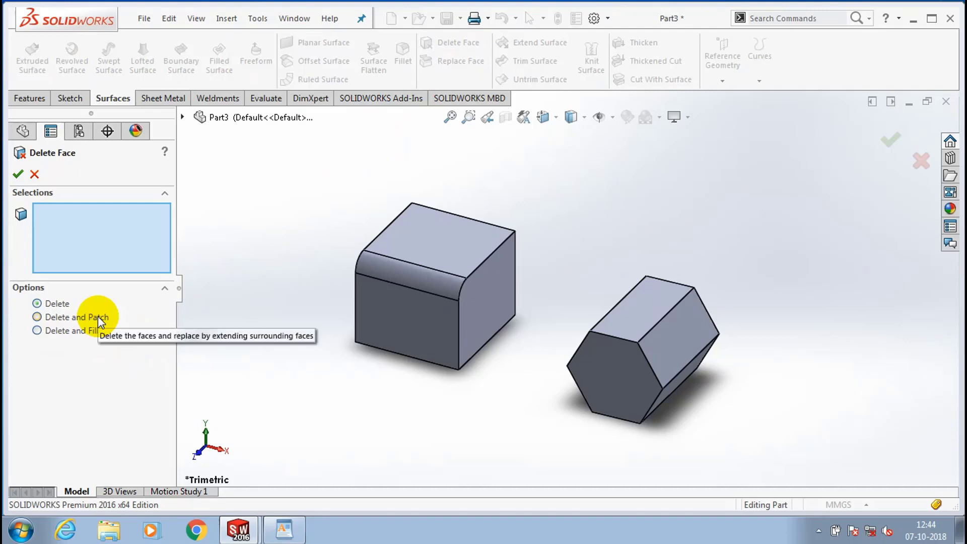
- Delete the hexagonal prism's upper right sloping side face using the Delete and Patch option
click(98, 316)
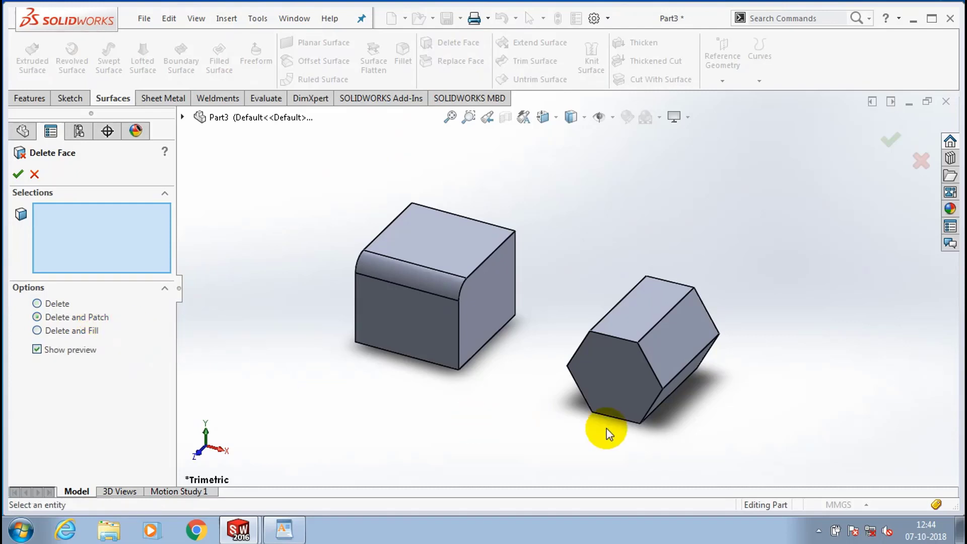
click(685, 337)
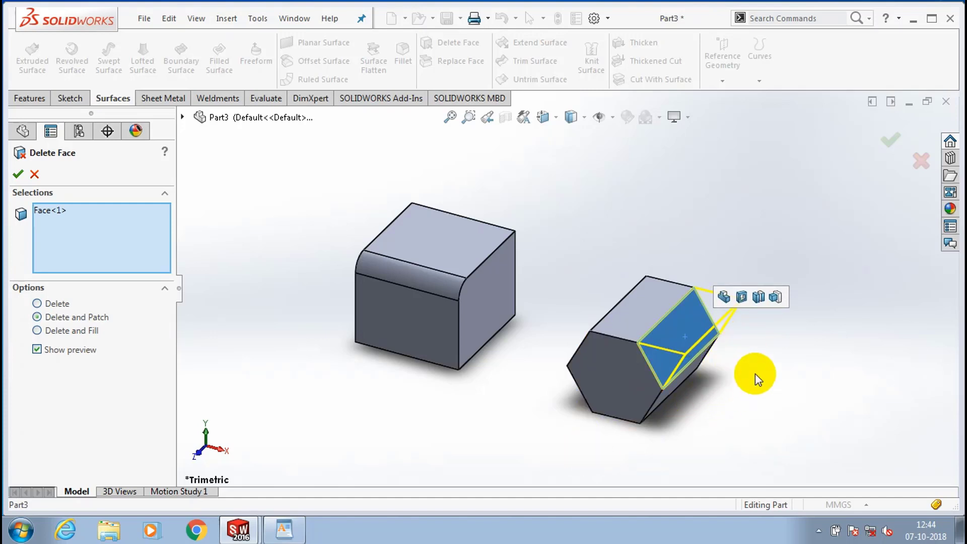
scroll(754, 380, up, 2)
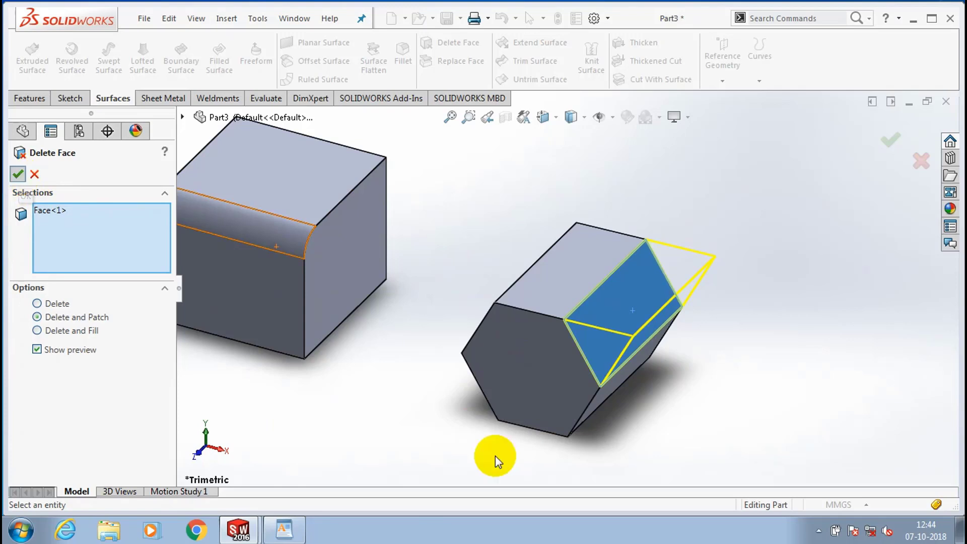
key(Return)
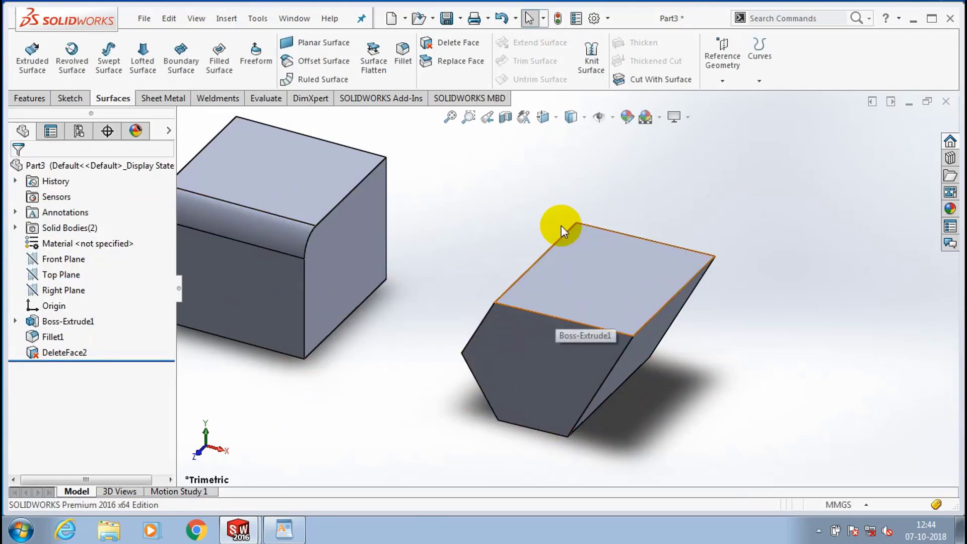
- Try to delete the rectangular block's back and top faces using Delete and Fill with Tangent fill on
scroll(561, 225, down, 2)
middle_drag(561, 226, 504, 259)
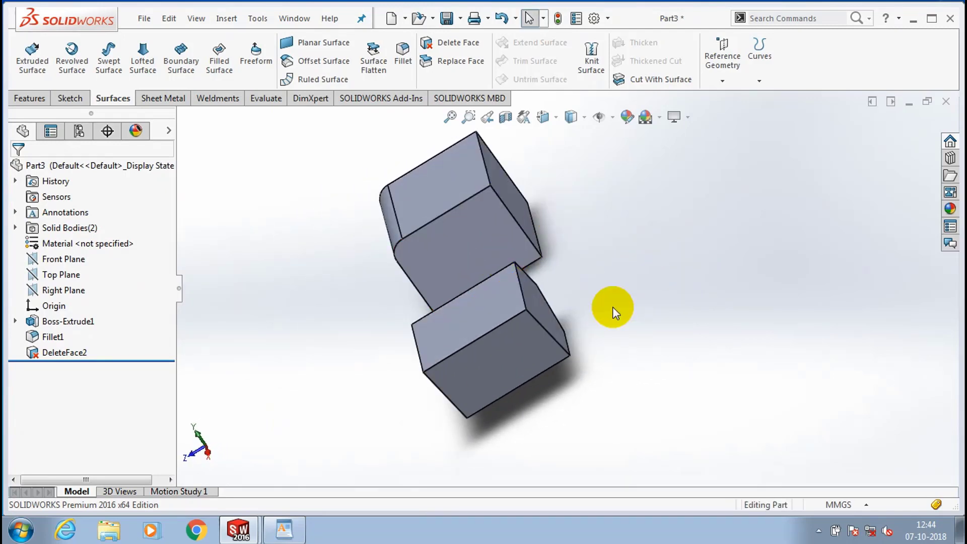
middle_drag(612, 307, 567, 218)
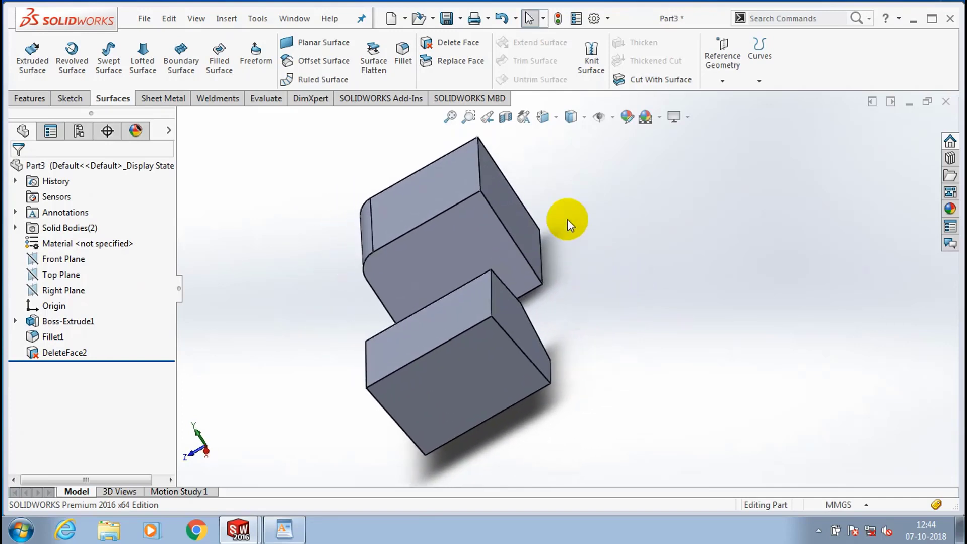
click(446, 50)
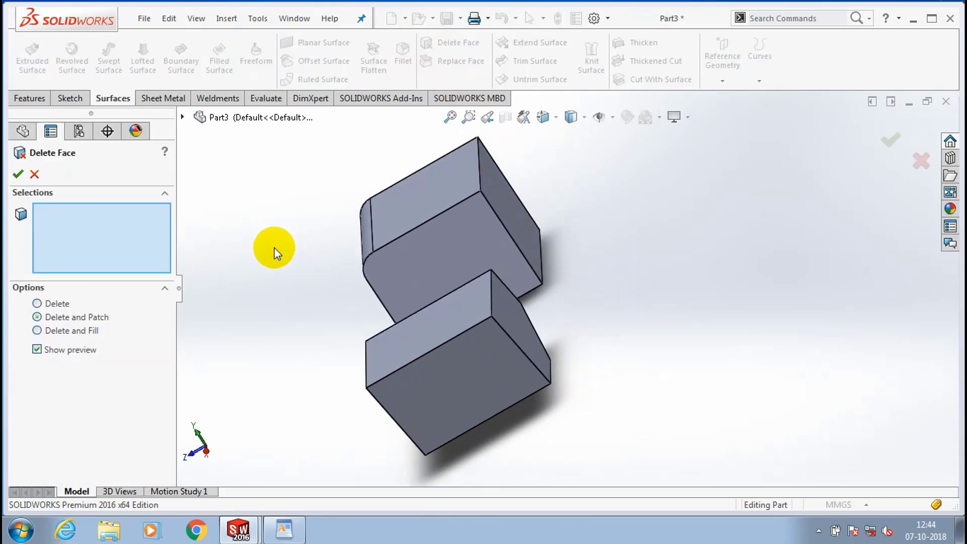
click(86, 330)
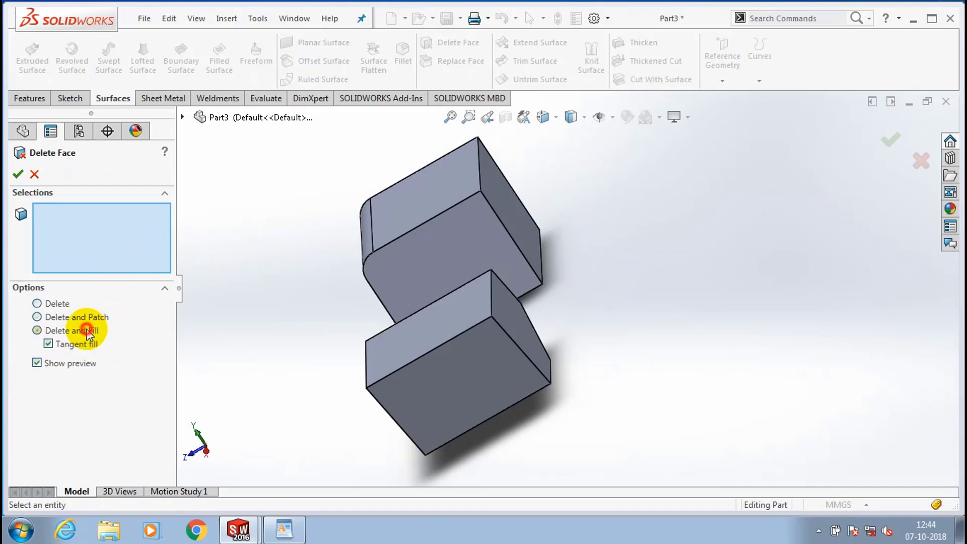
click(518, 214)
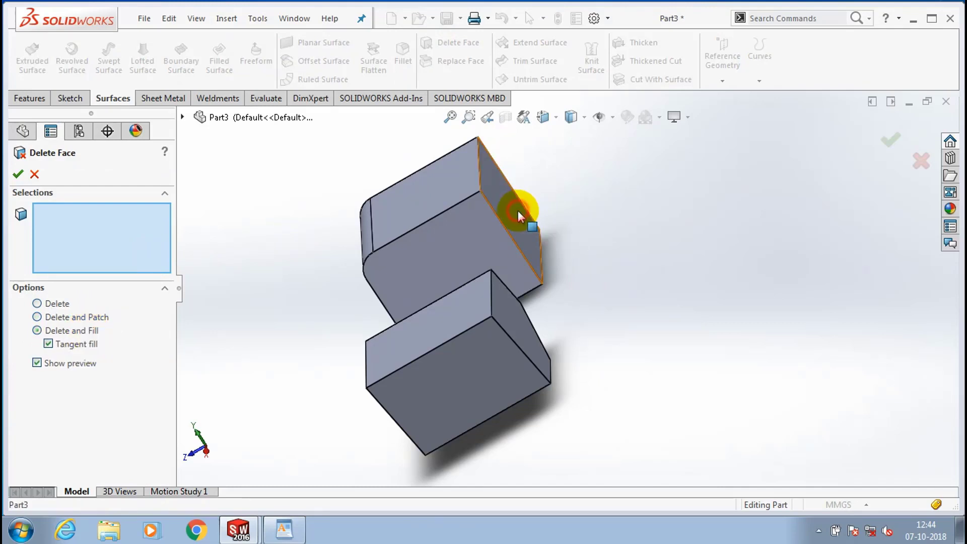
click(440, 167)
click(445, 147)
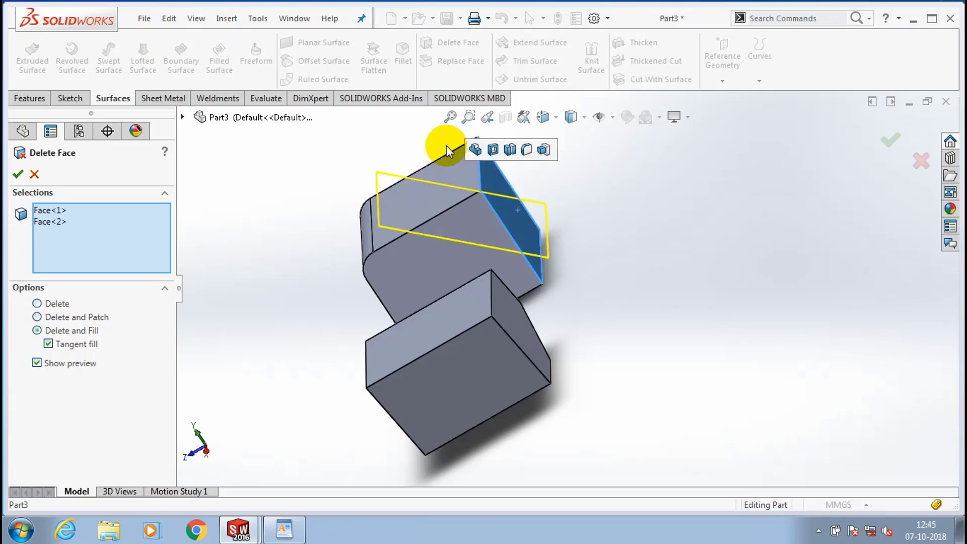
middle_drag(618, 258, 663, 235)
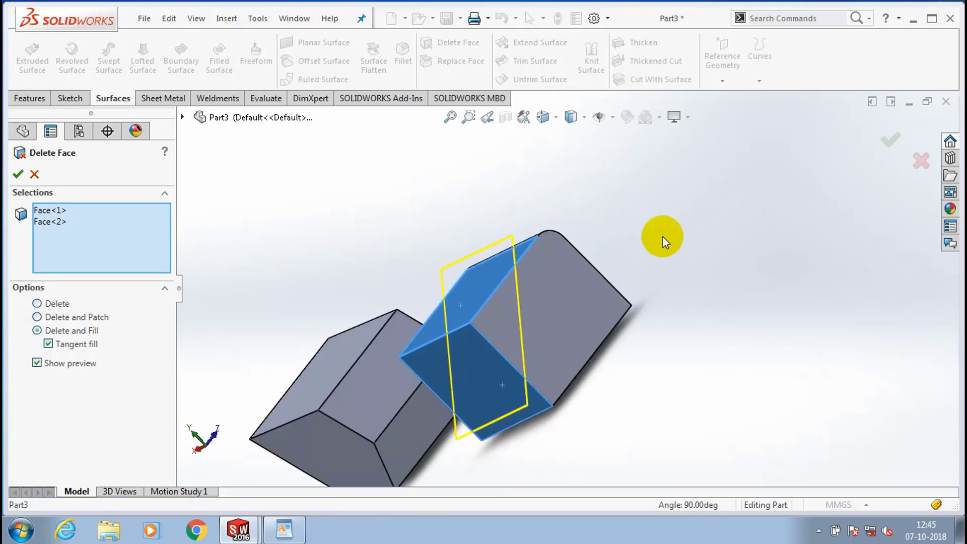
click(19, 174)
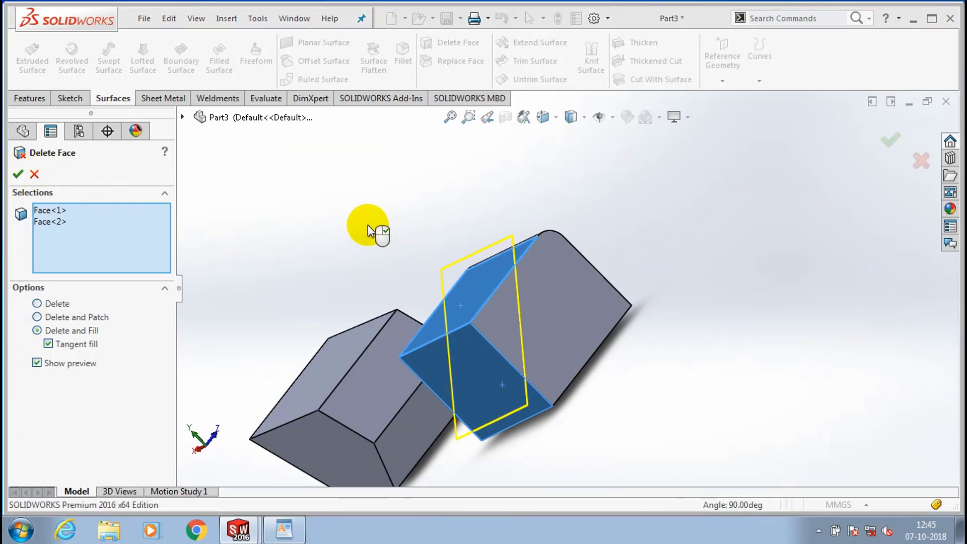
scroll(368, 237, up, 2)
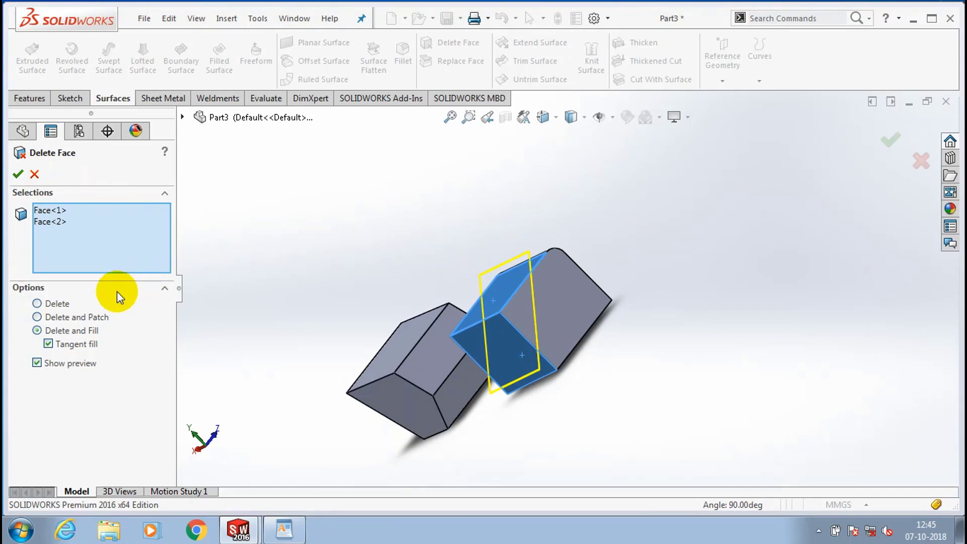
- Remove the top face from the Delete Face selection and apply Delete and Fill to the block's back face only
click(57, 222)
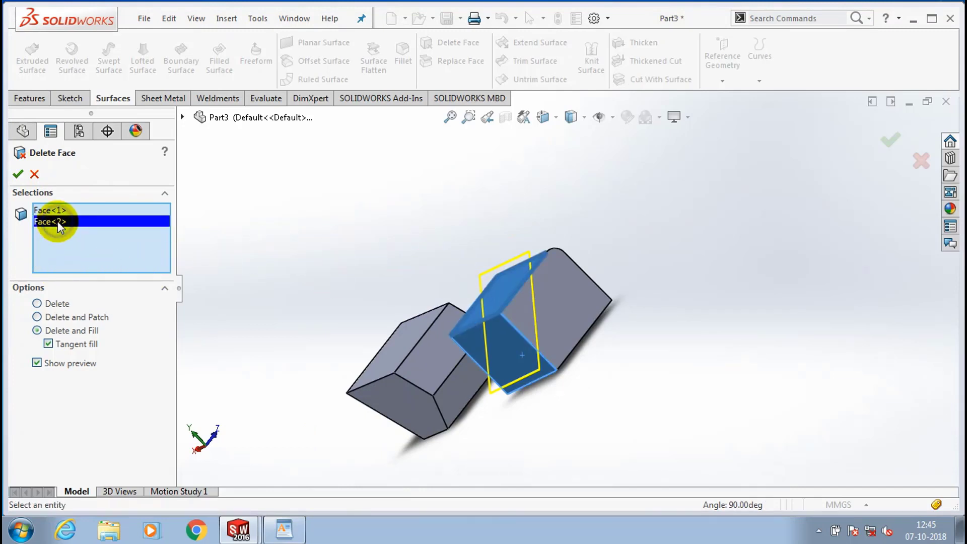
right_click(57, 222)
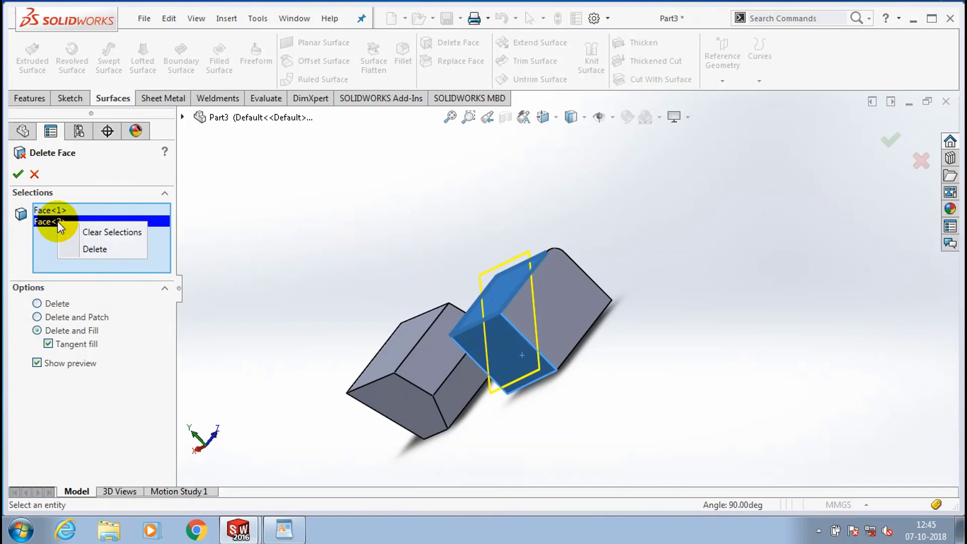
click(73, 246)
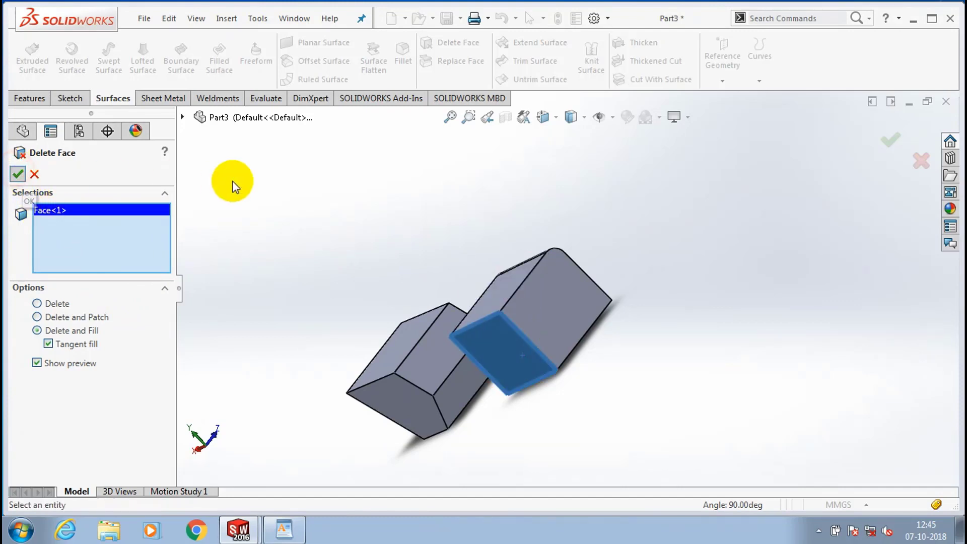
right_click(250, 190)
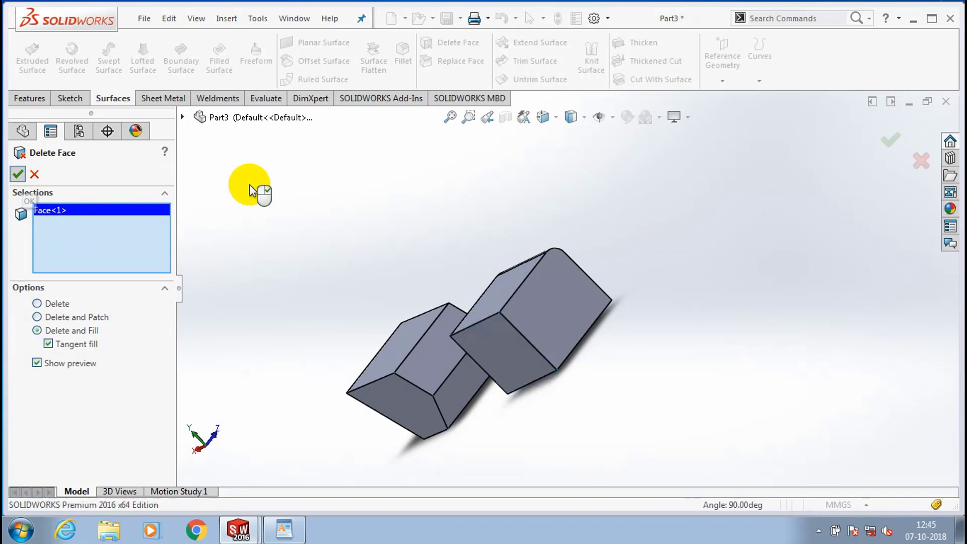
- Hide the rectangular block's body from its latest delete-face feature
middle_drag(322, 280, 397, 261)
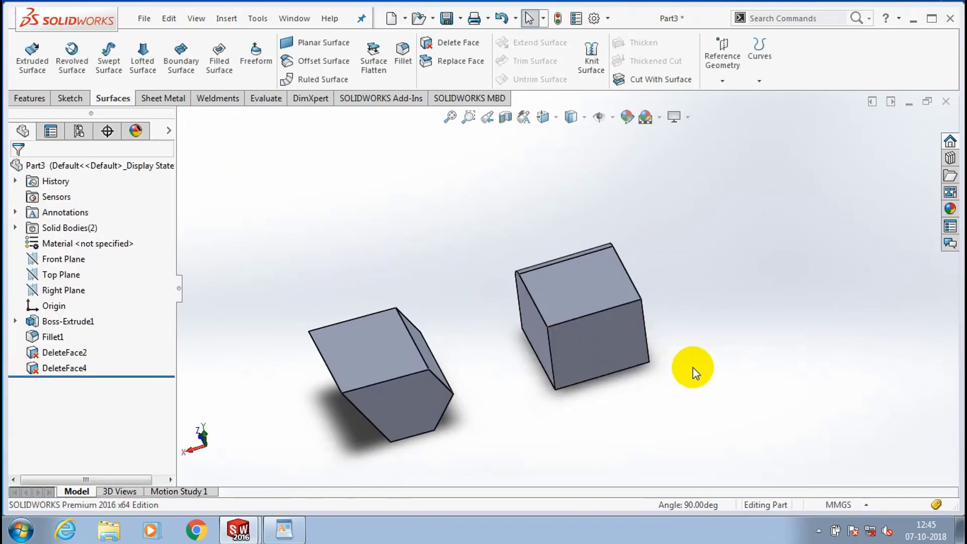
scroll(654, 352, down, 3)
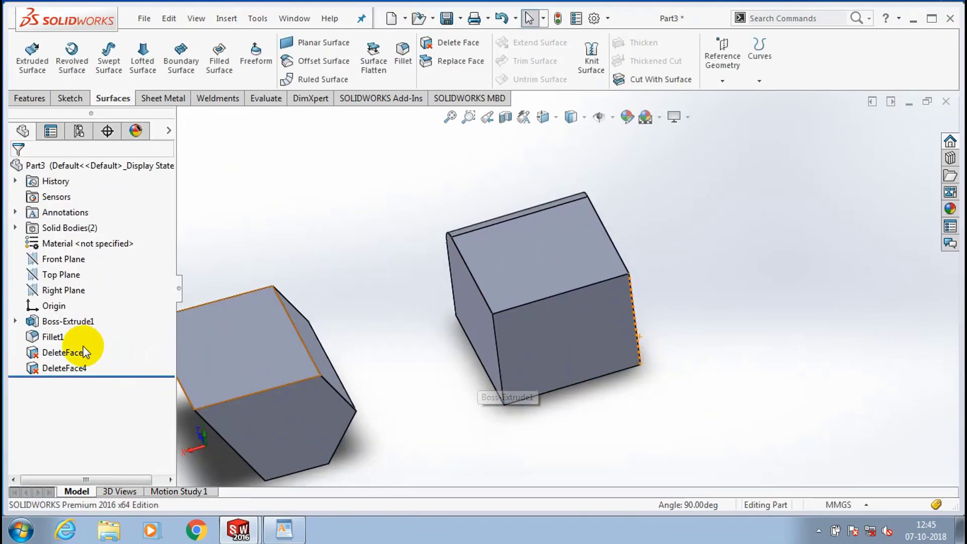
click(56, 367)
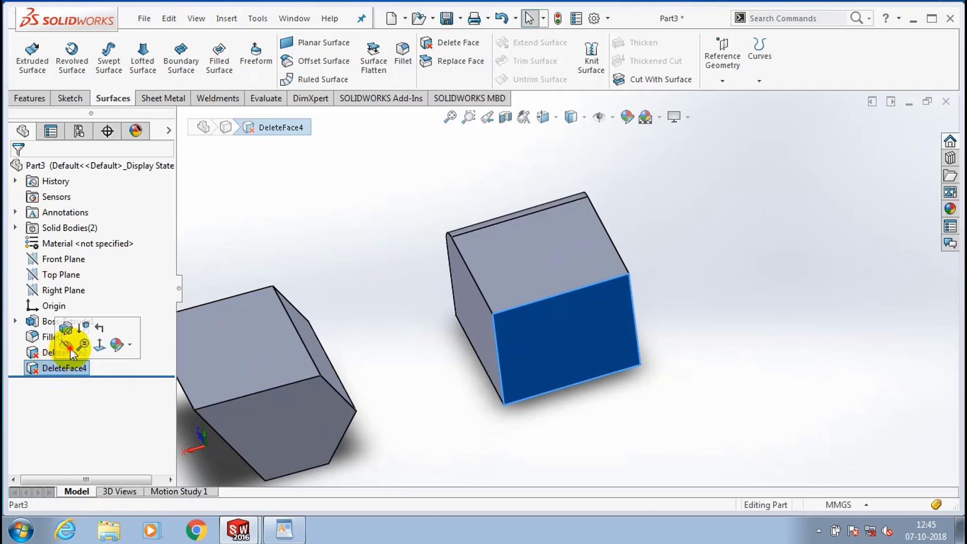
click(71, 349)
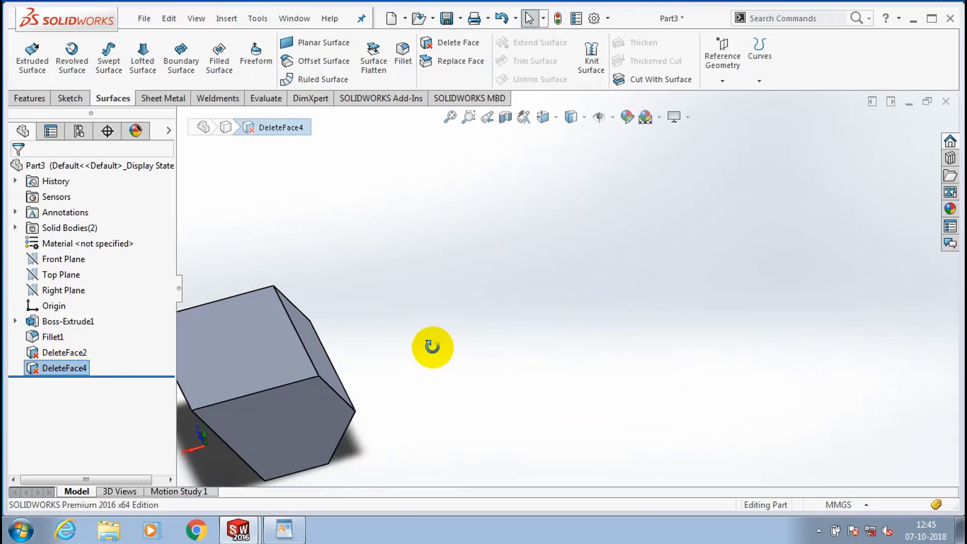
middle_drag(432, 348, 434, 346)
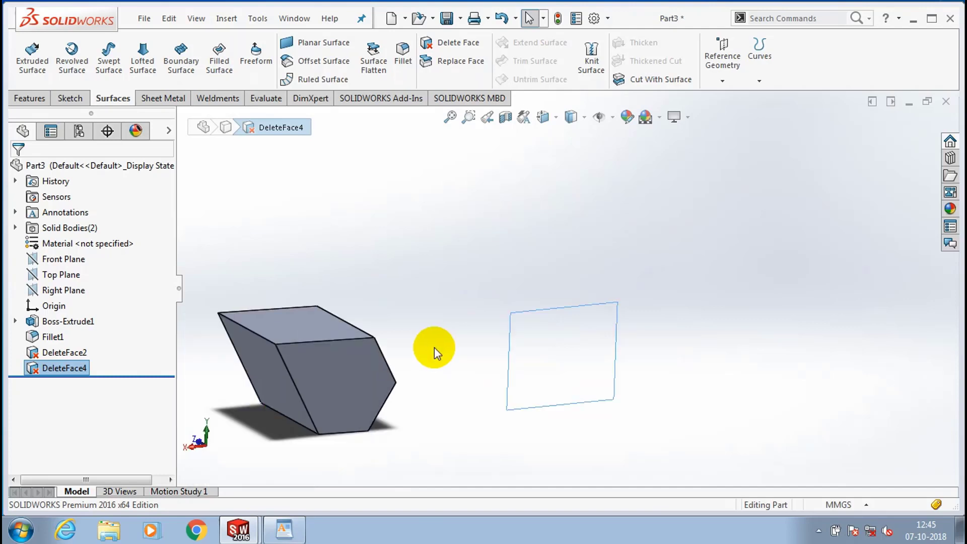
scroll(437, 346, up, 3)
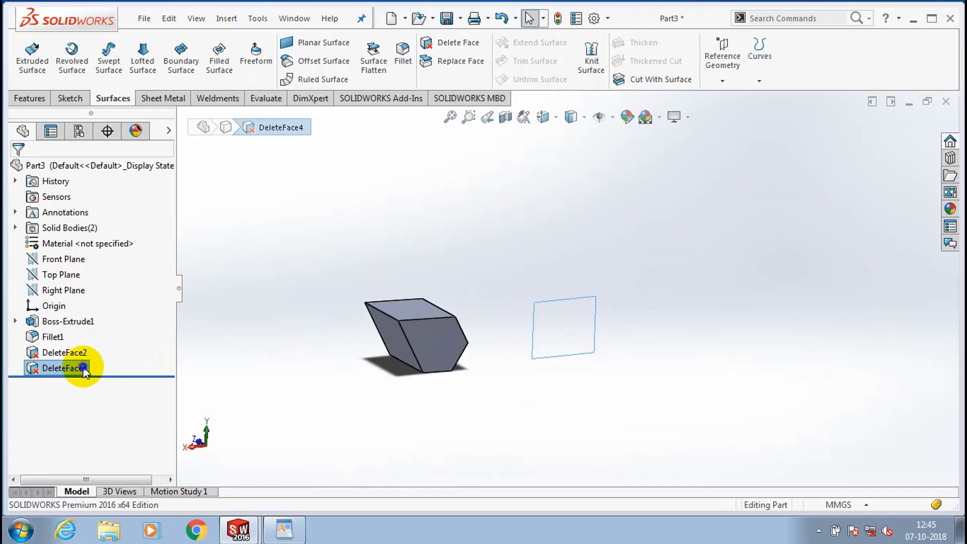
- Show the rectangular block's hidden body again through its DeleteFace4 feature
right_click(95, 355)
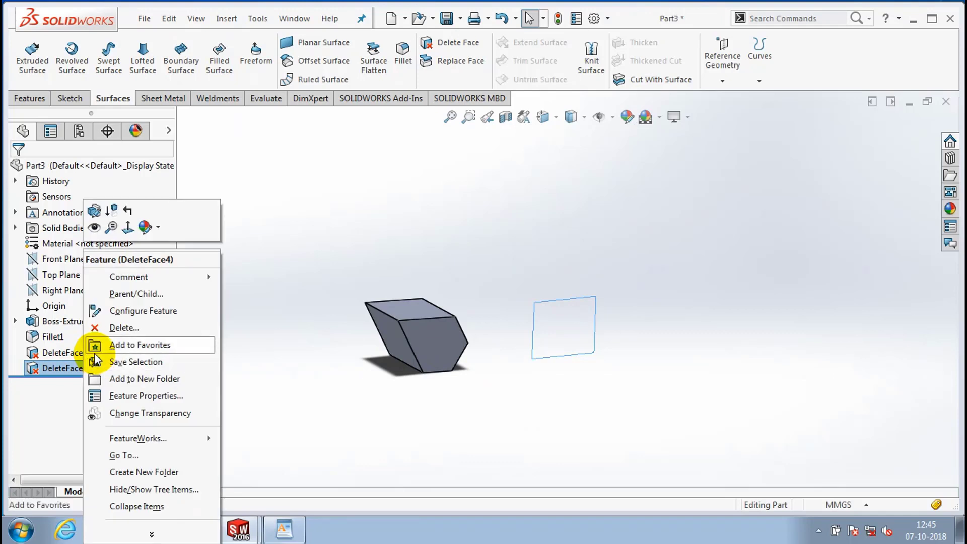
click(94, 228)
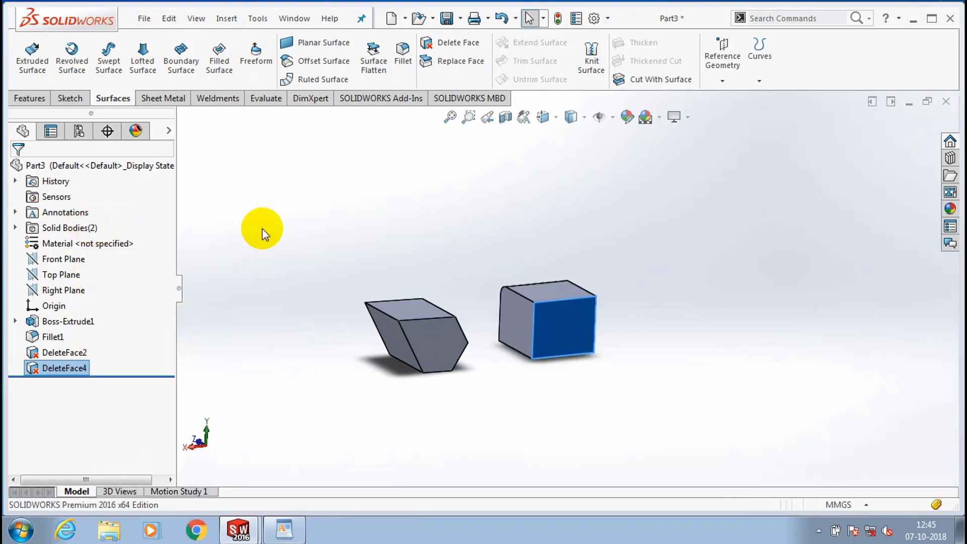
scroll(572, 324, down, 3)
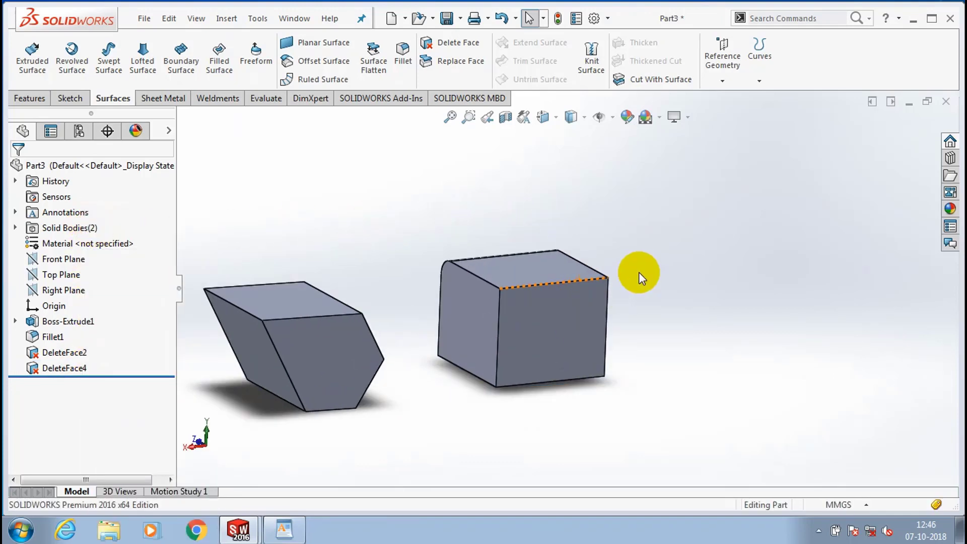
scroll(639, 272, up, 2)
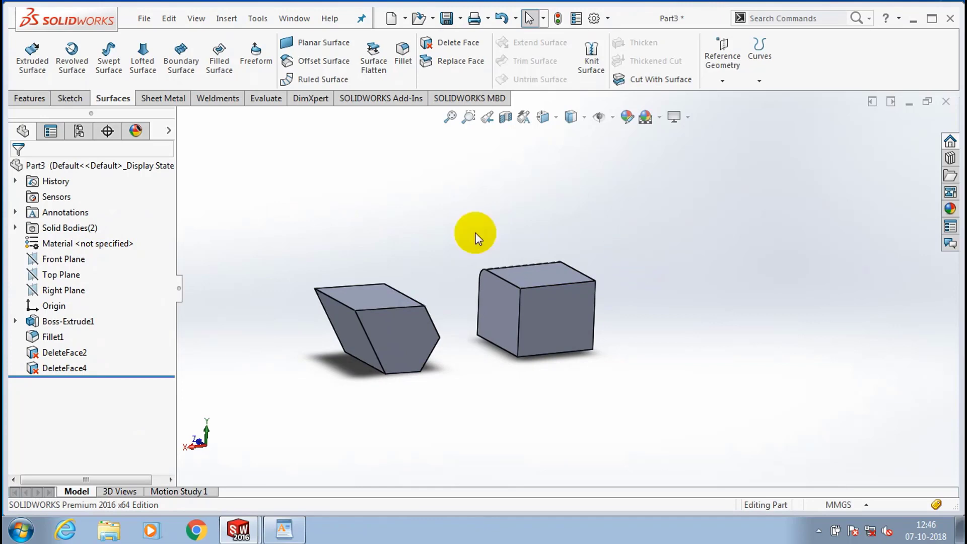
scroll(475, 224, up, 2)
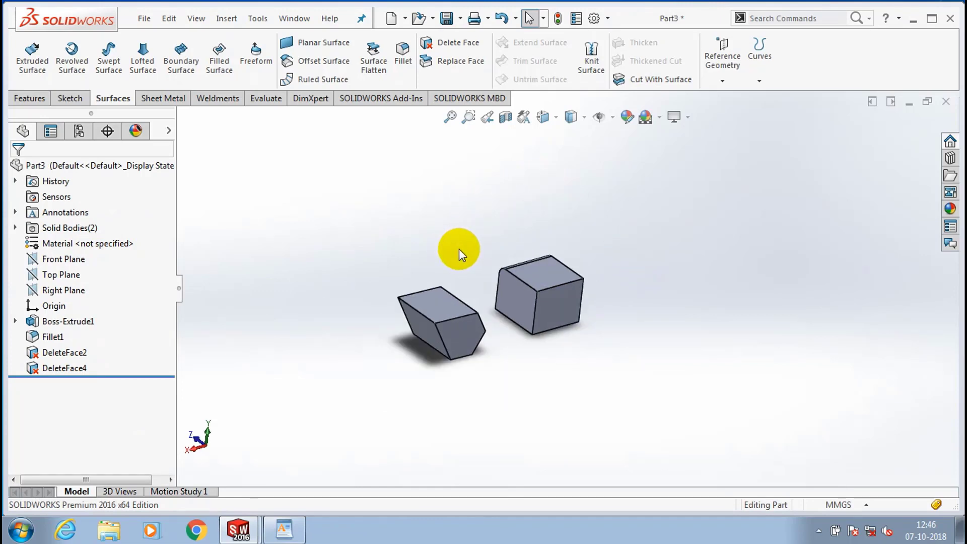
- Switch to the WordPad topic list, highlight the REPLACE FACE line and return to SOLIDWORKS
click(300, 526)
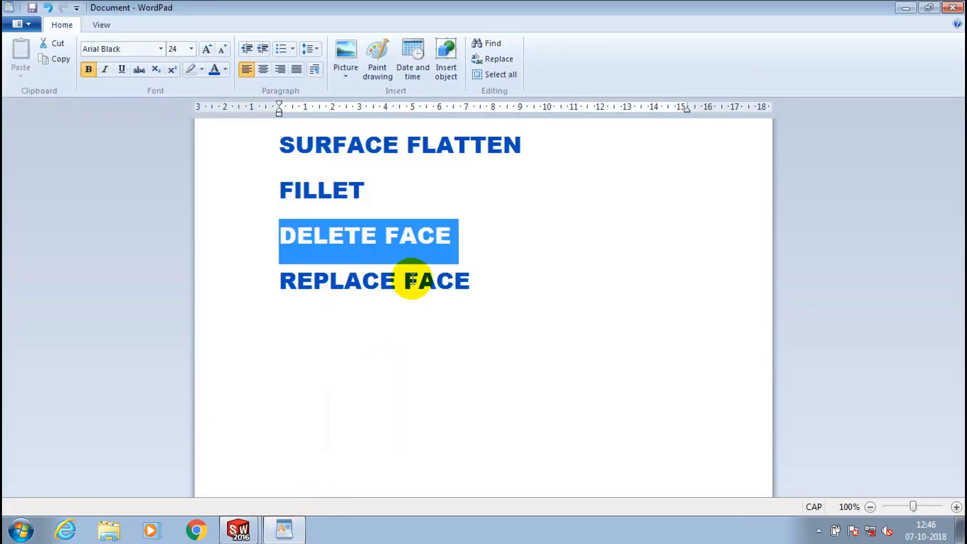
drag(496, 276, 241, 276)
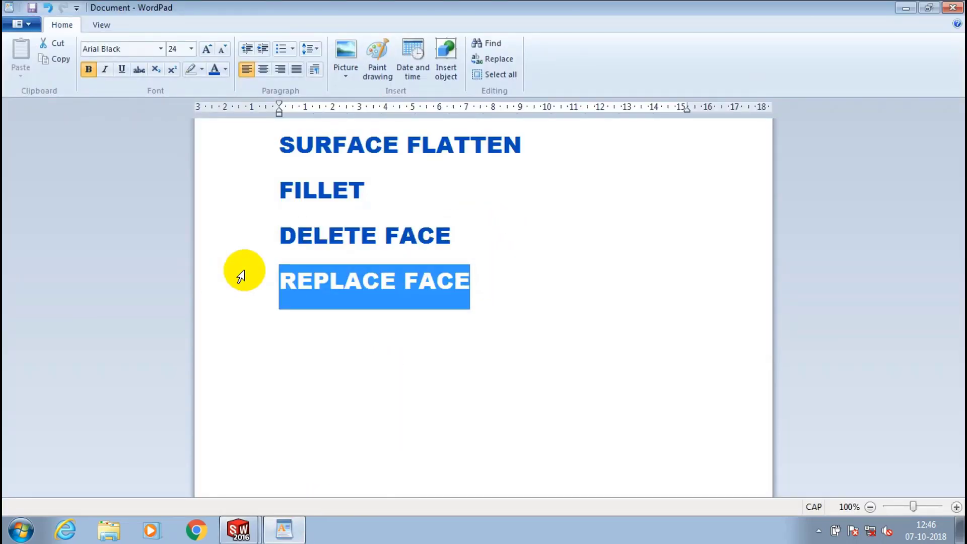
click(246, 528)
click(244, 500)
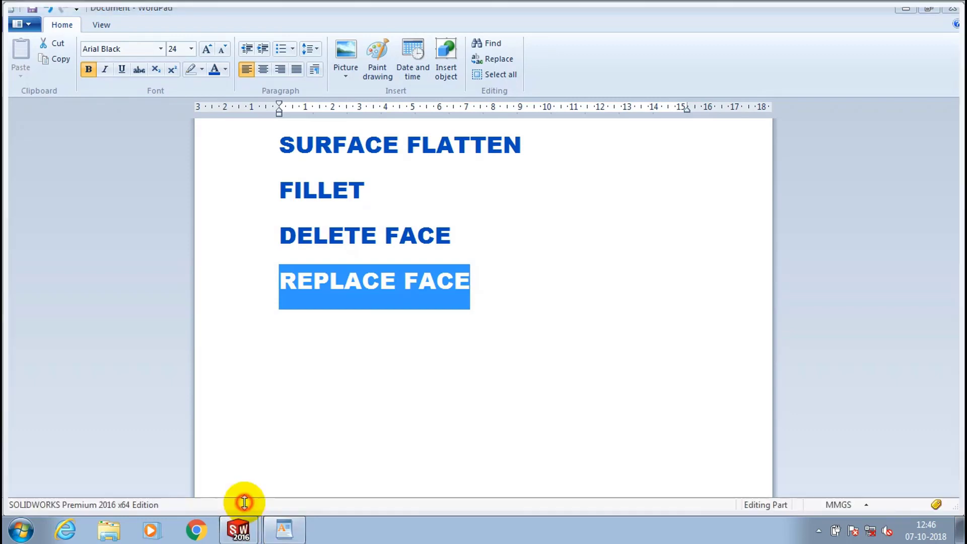
- Sketch a wavy five-point spline across the rectangular block's top face, extending past both sides, and exit the sketch
click(556, 280)
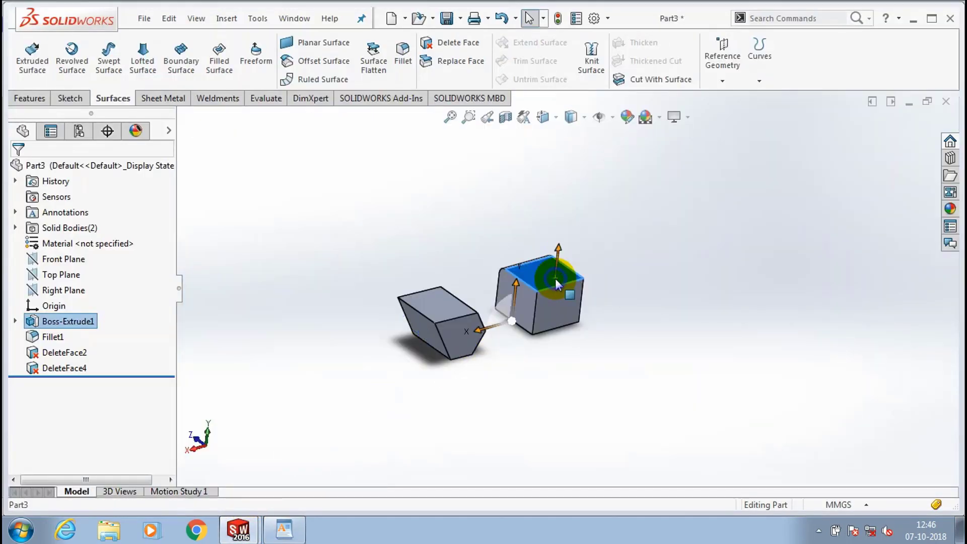
right_click(555, 279)
click(635, 117)
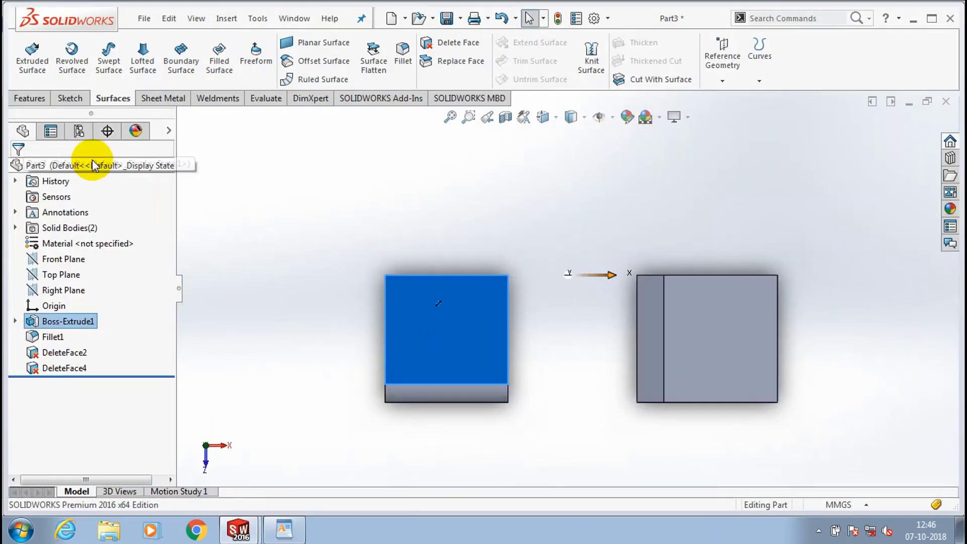
click(75, 99)
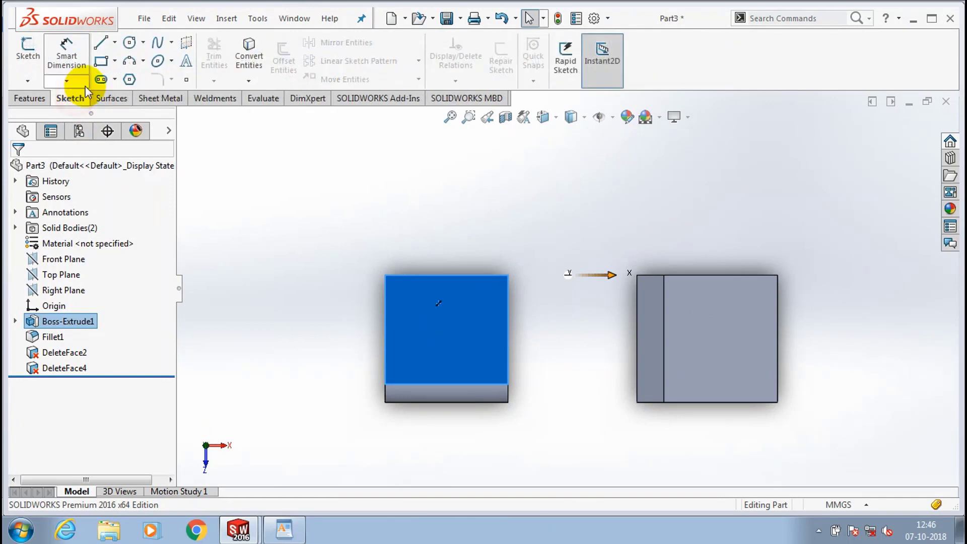
click(158, 43)
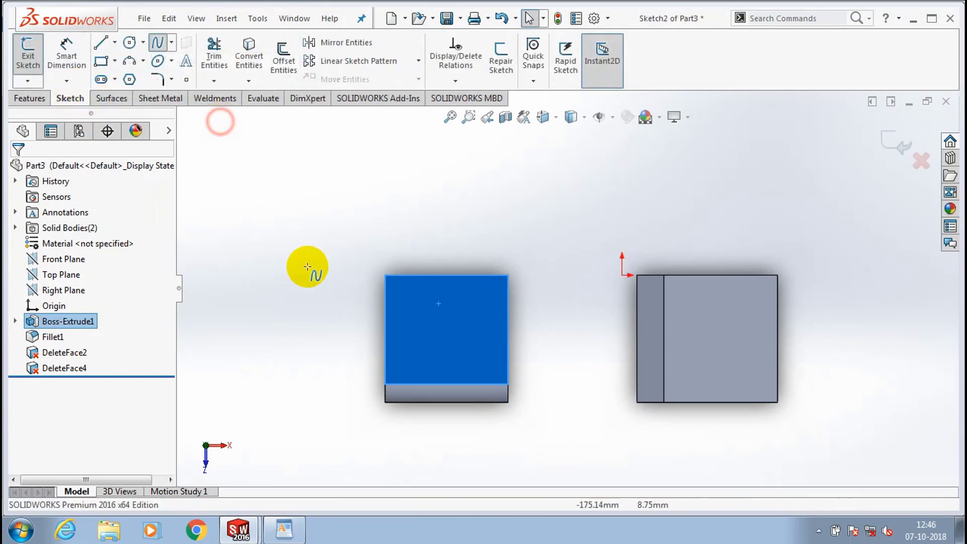
click(327, 343)
click(430, 331)
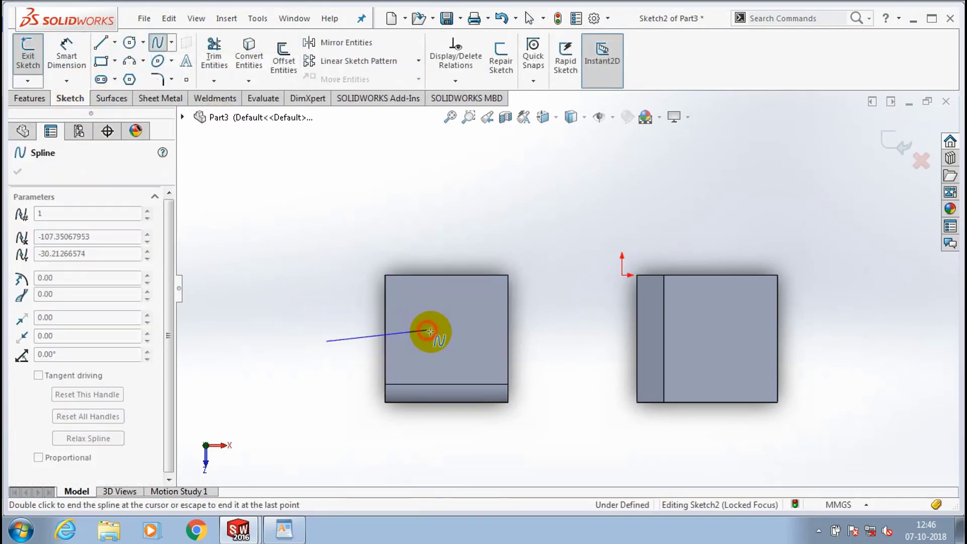
click(463, 348)
click(483, 334)
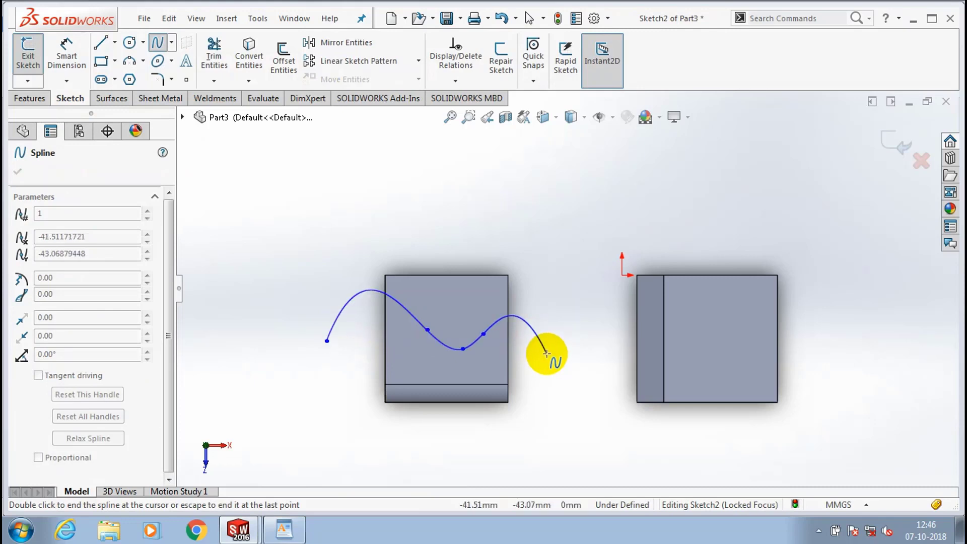
click(547, 353)
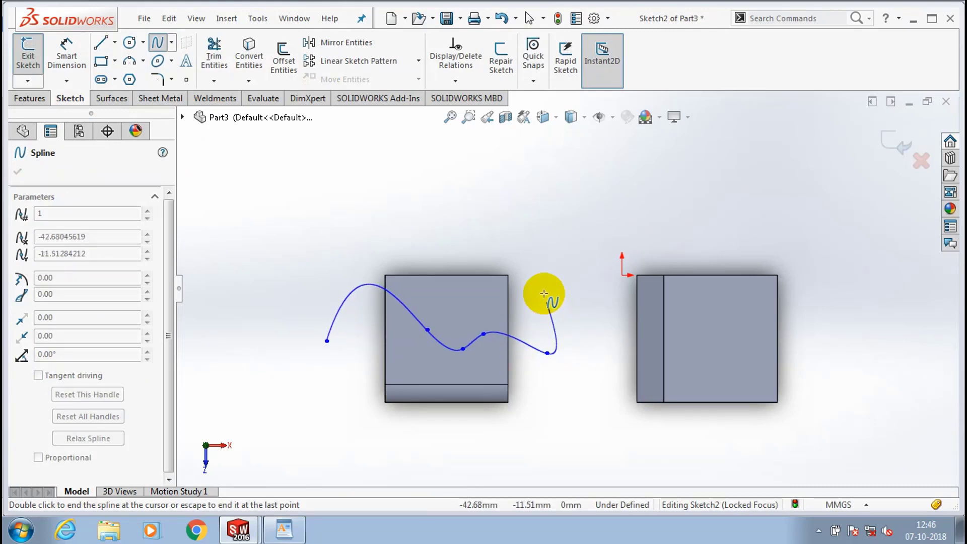
key(Escape)
click(894, 144)
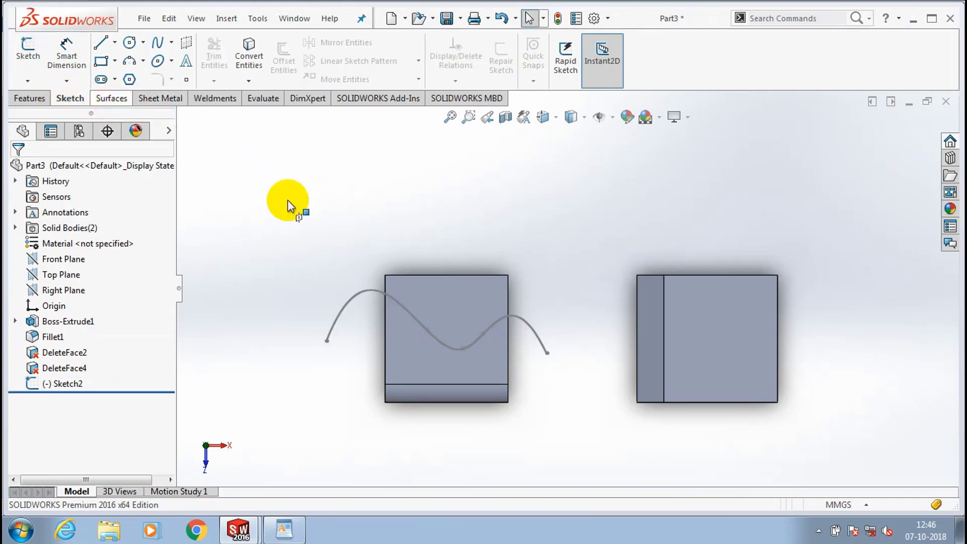
- Extrude the spline as a surface with the Mid Plane end condition and a depth of 120 mm
click(360, 289)
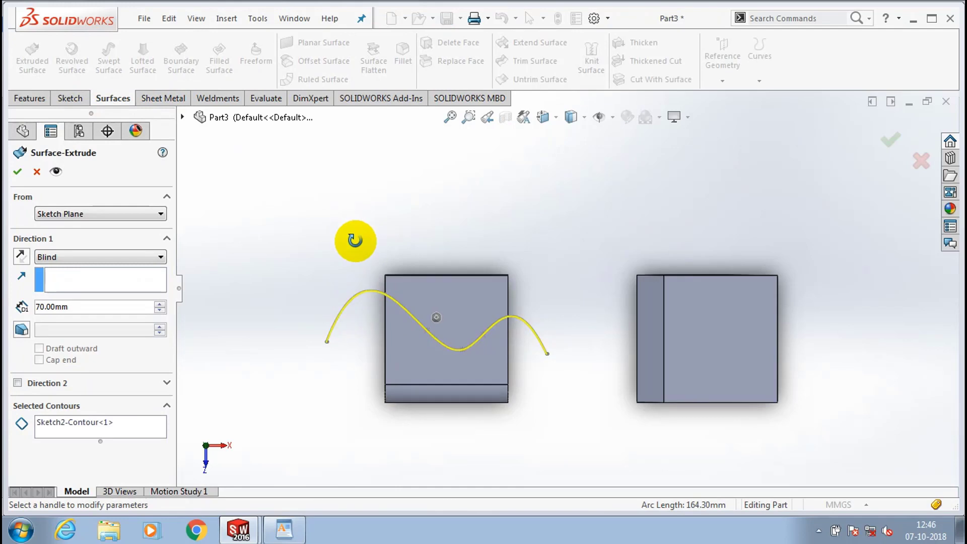
mouse_move(384, 384)
middle_down()
mouse_move(384, 417)
mouse_move(400, 379)
middle_up()
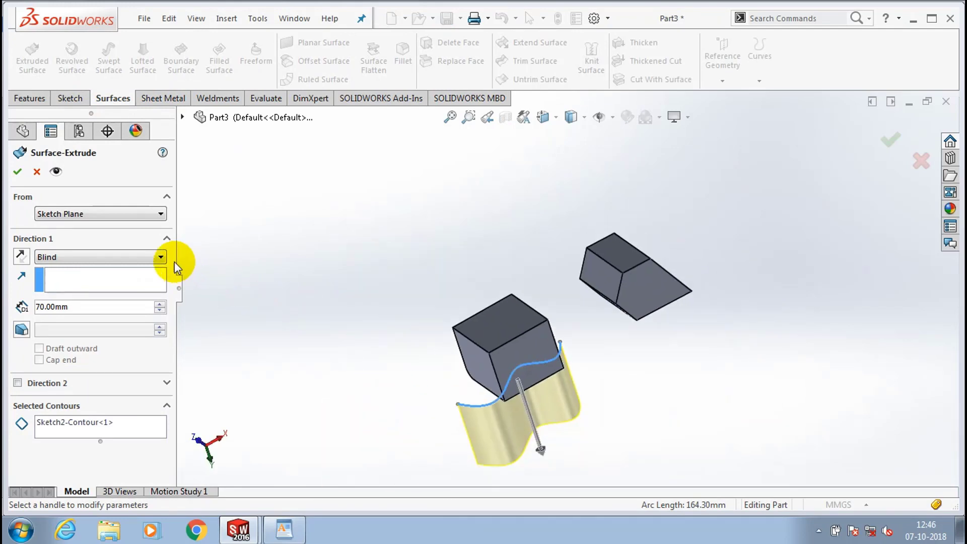
click(160, 257)
click(136, 320)
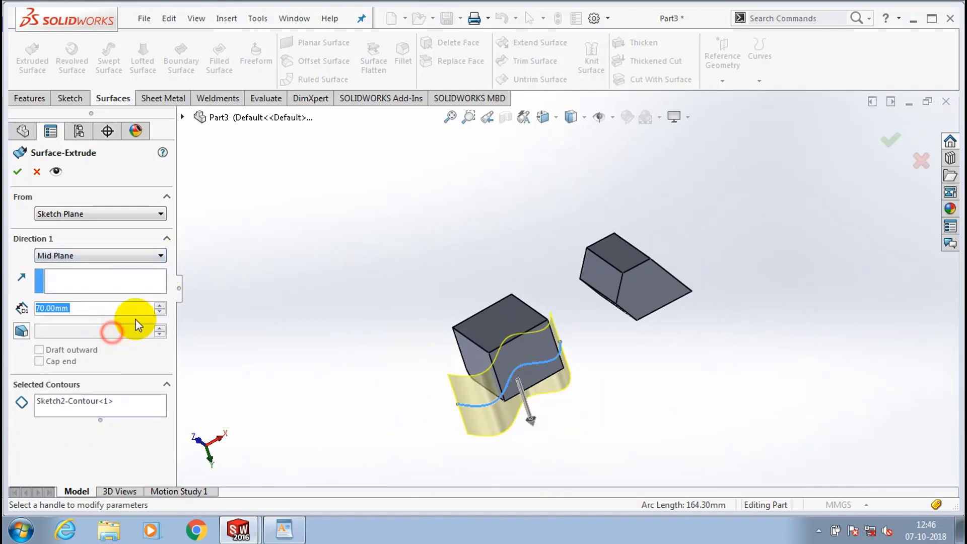
click(160, 305)
click(160, 306)
click(160, 305)
click(160, 305)
click(160, 306)
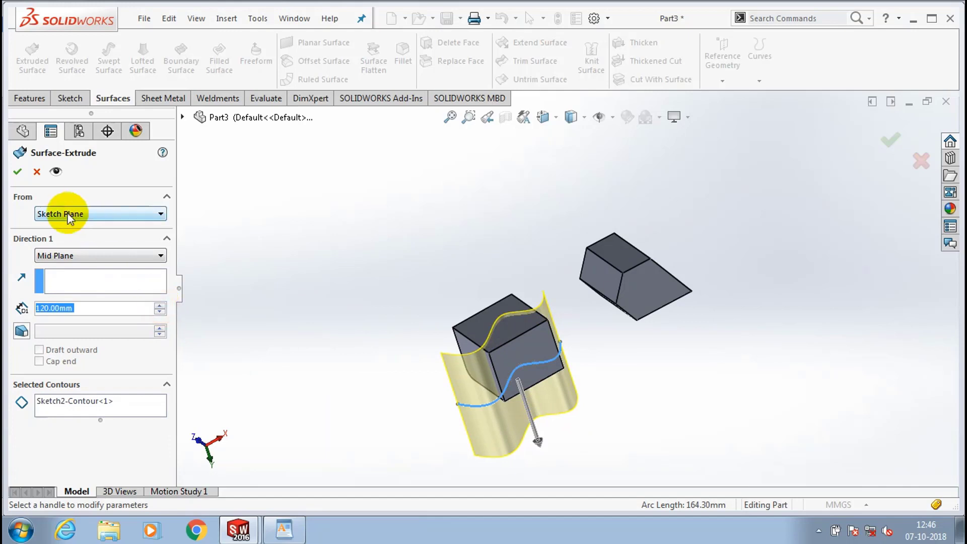
click(18, 172)
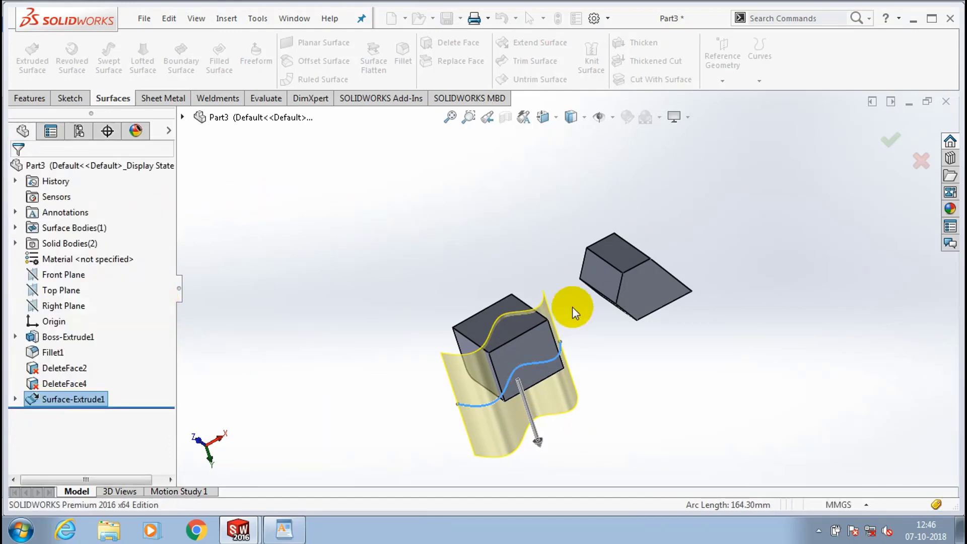
- Replace the rectangular block's flat back face with the wavy extruded surface using Replace Face
scroll(567, 312, down, 2)
scroll(567, 330, up, 2)
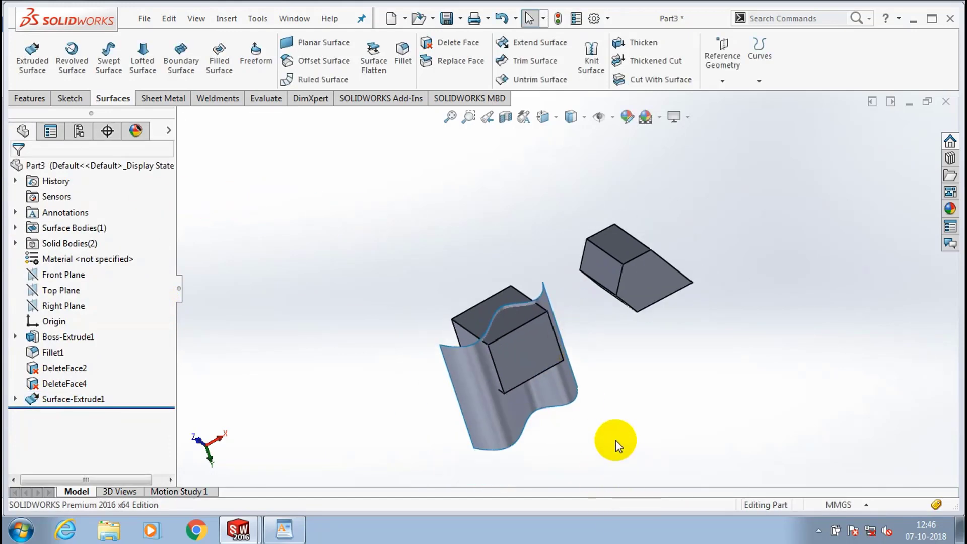
scroll(607, 423, down, 2)
scroll(606, 418, up, 1)
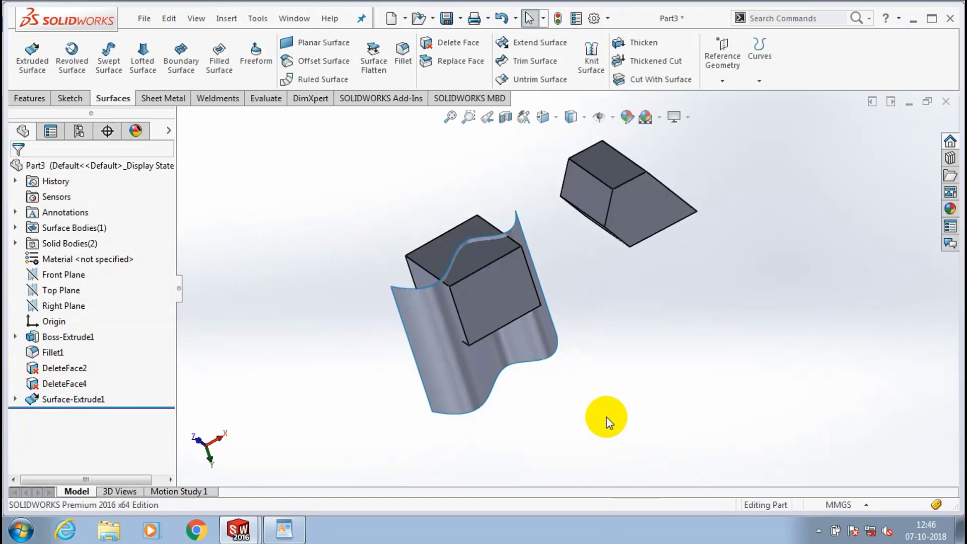
click(442, 64)
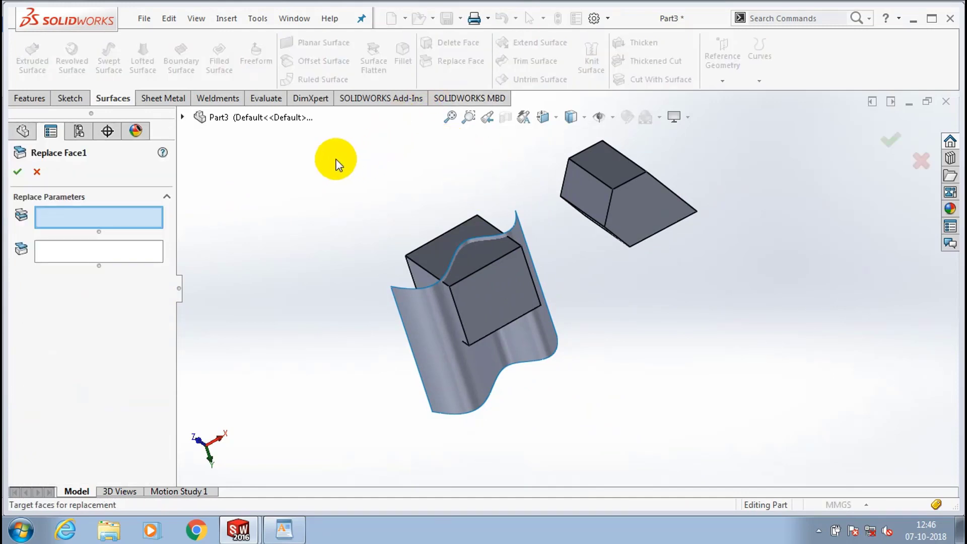
click(91, 214)
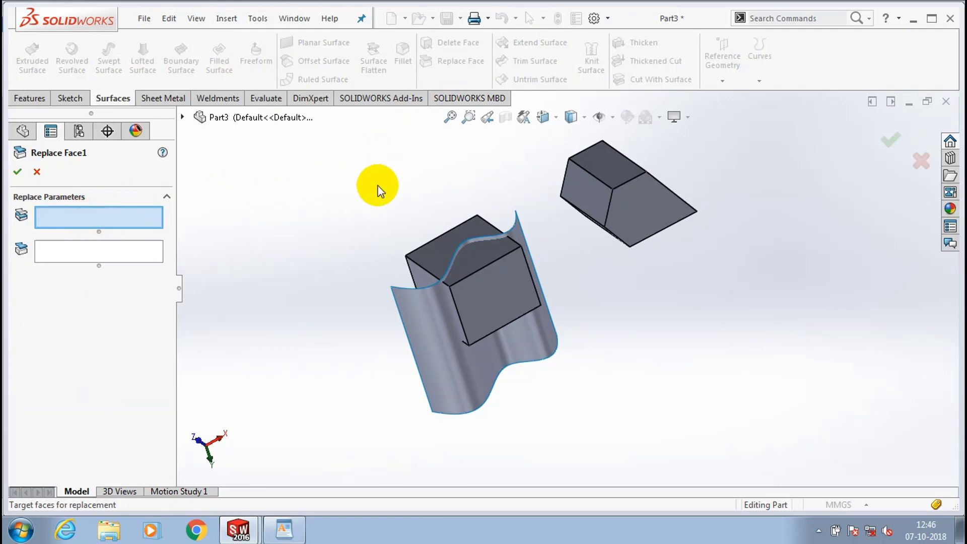
click(471, 308)
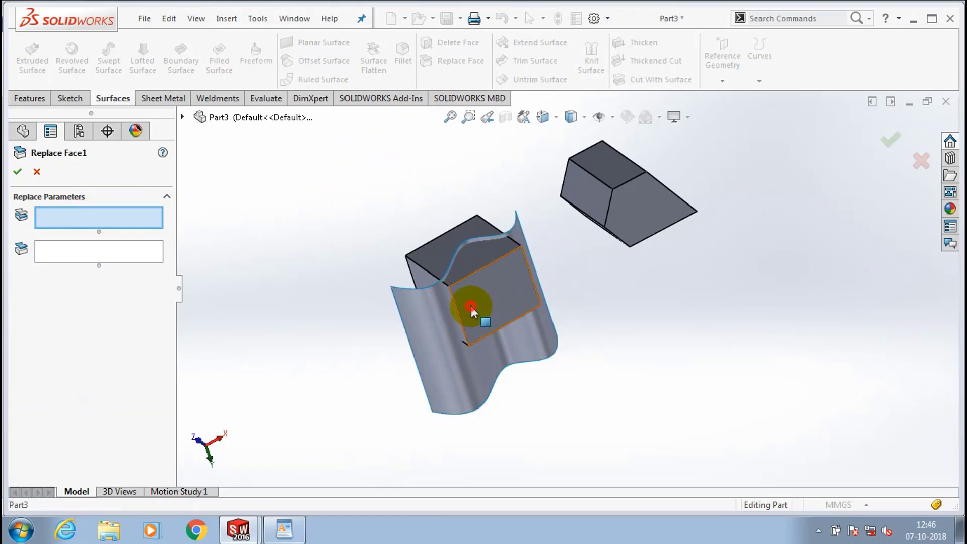
click(449, 348)
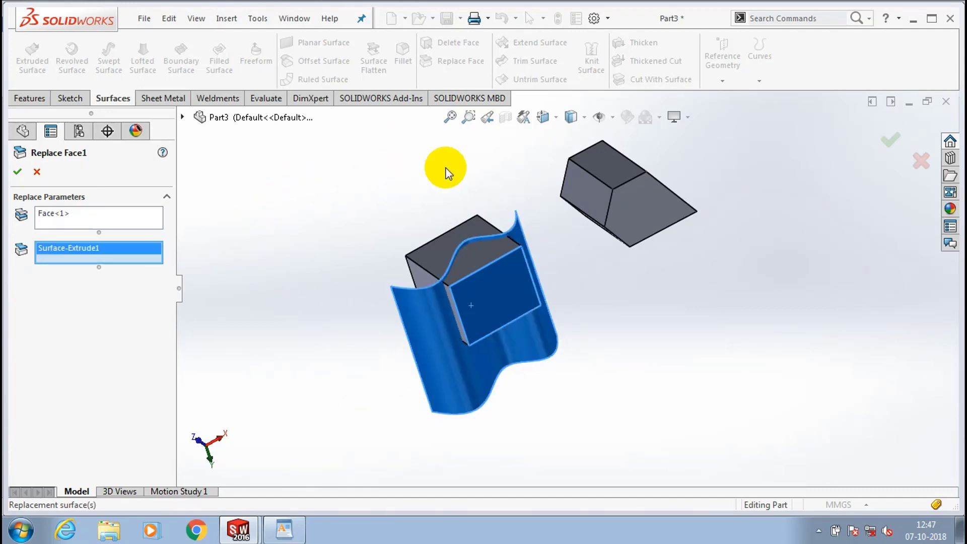
scroll(446, 174, down, 4)
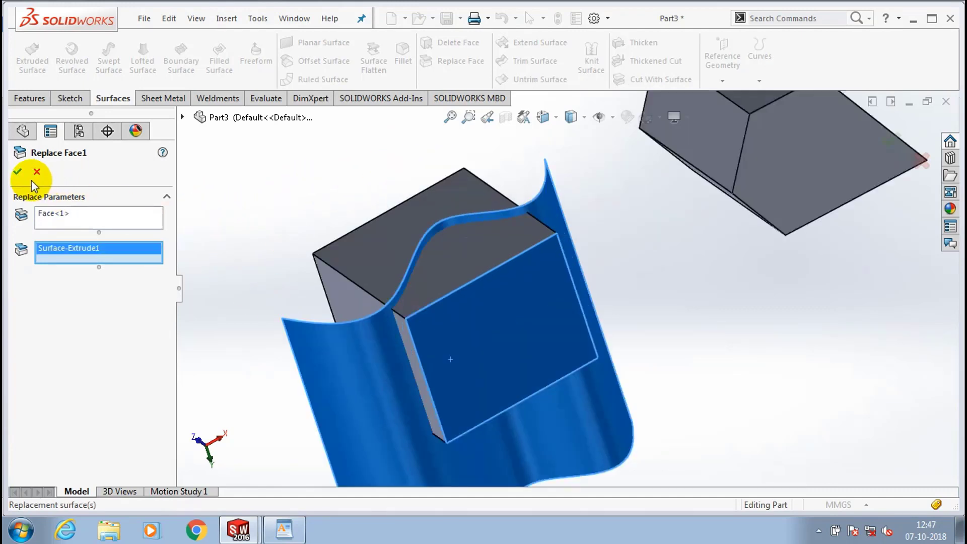
click(17, 172)
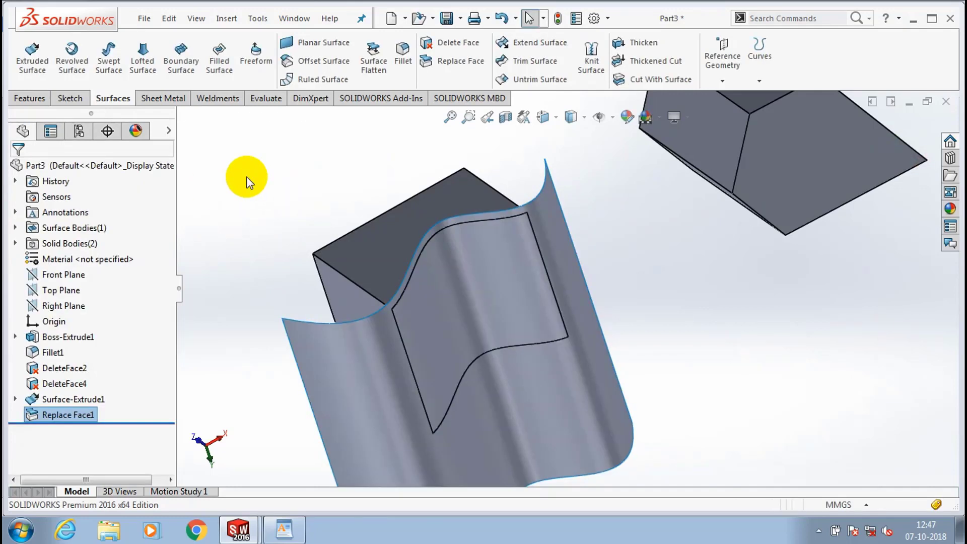
- Hide the wavy extruded surface body and inspect the block's replaced face
scroll(246, 176, up, 3)
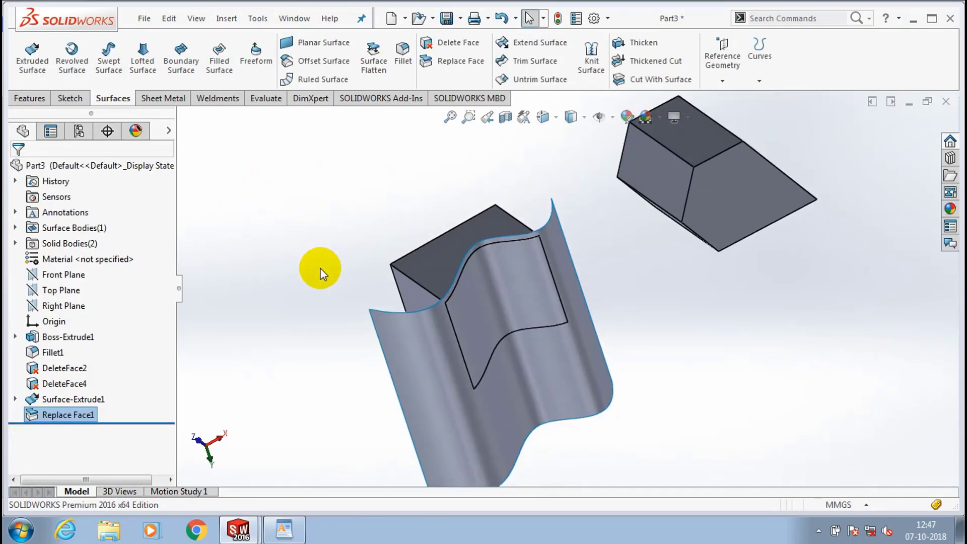
right_click(403, 348)
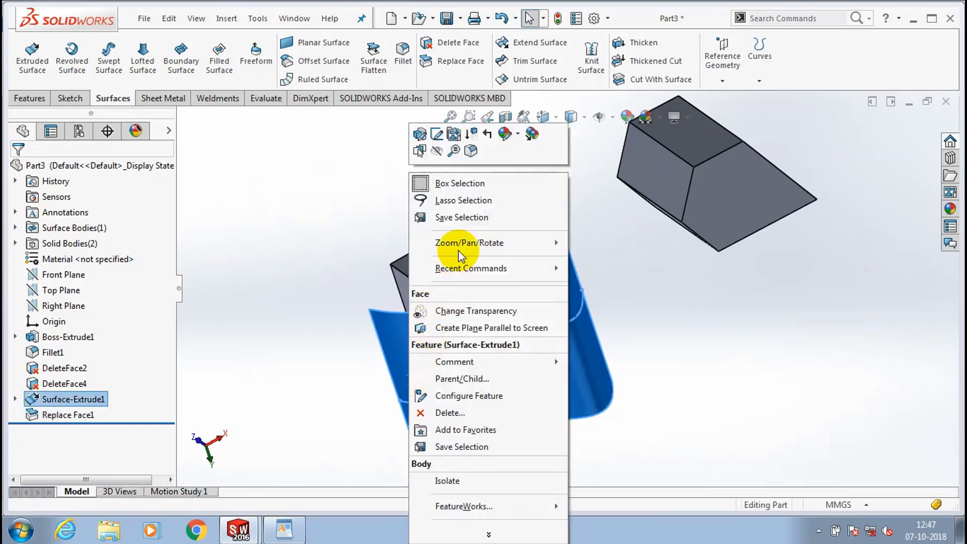
click(437, 150)
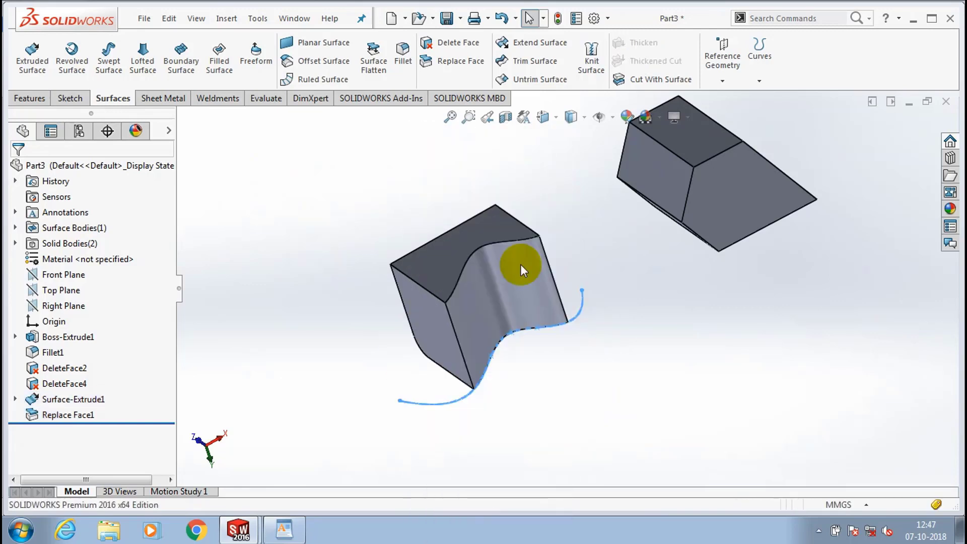
scroll(521, 264, down, 3)
scroll(521, 382, up, 2)
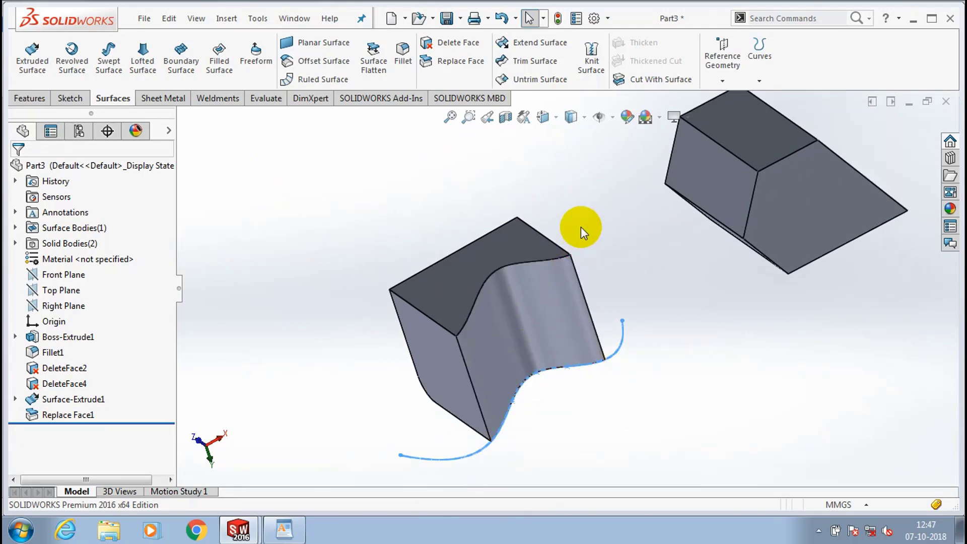
scroll(581, 226, down, 2)
scroll(561, 303, up, 2)
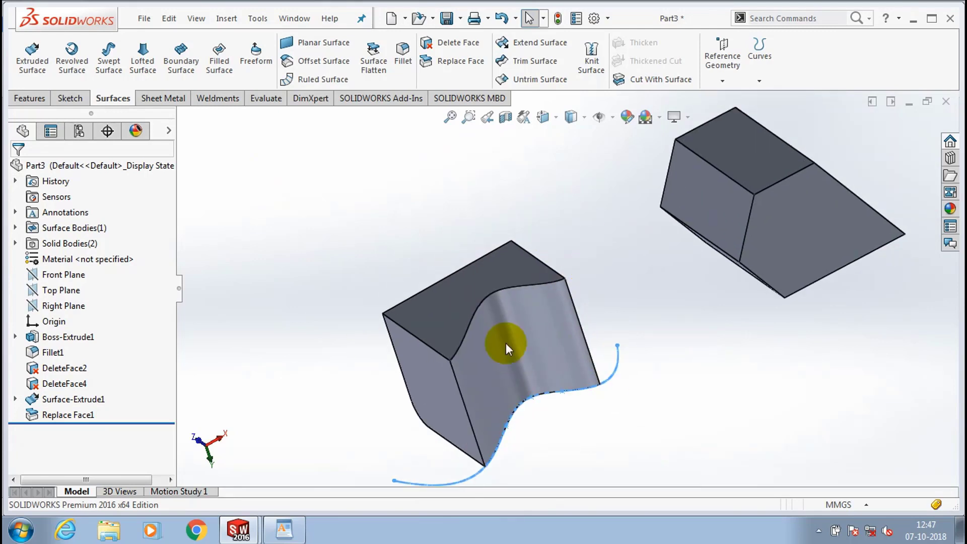
- Switch to the WordPad topic list and clear the highlight from the REPLACE FACE line
click(285, 538)
click(467, 324)
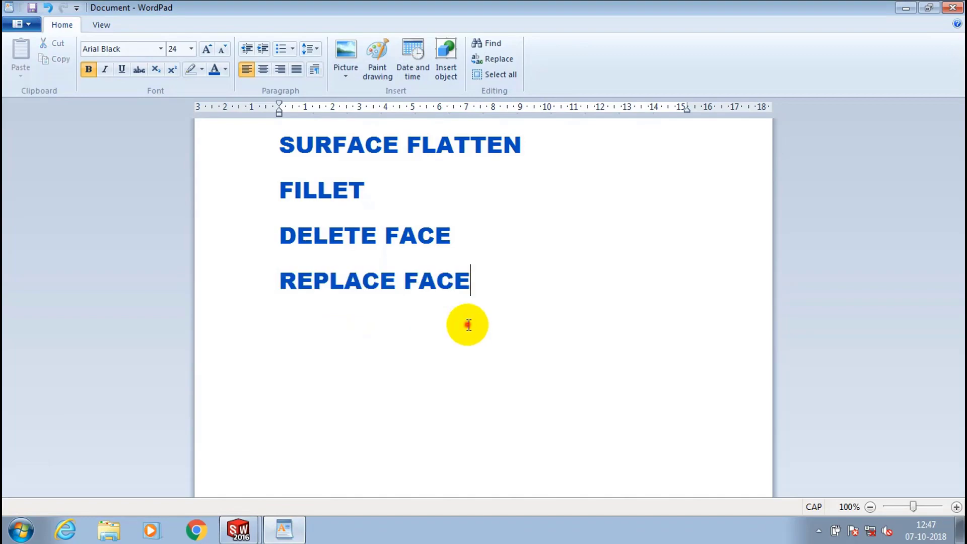